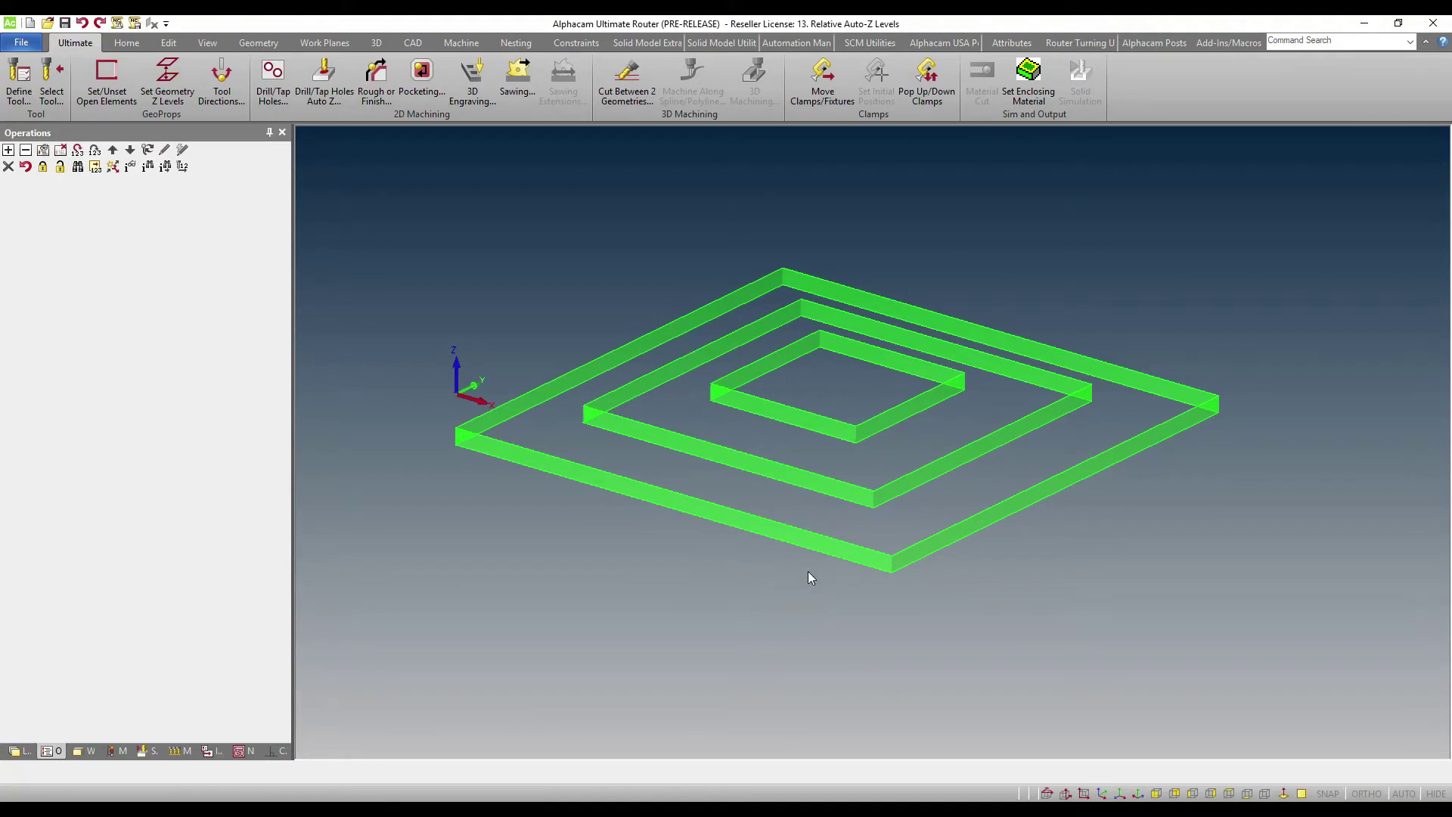
- Check the top and bottom Z levels of the innermost rectangle without changing them
{"action": "middle_click_drag", "start_coordinate": [748, 562], "coordinate": [703, 486]}
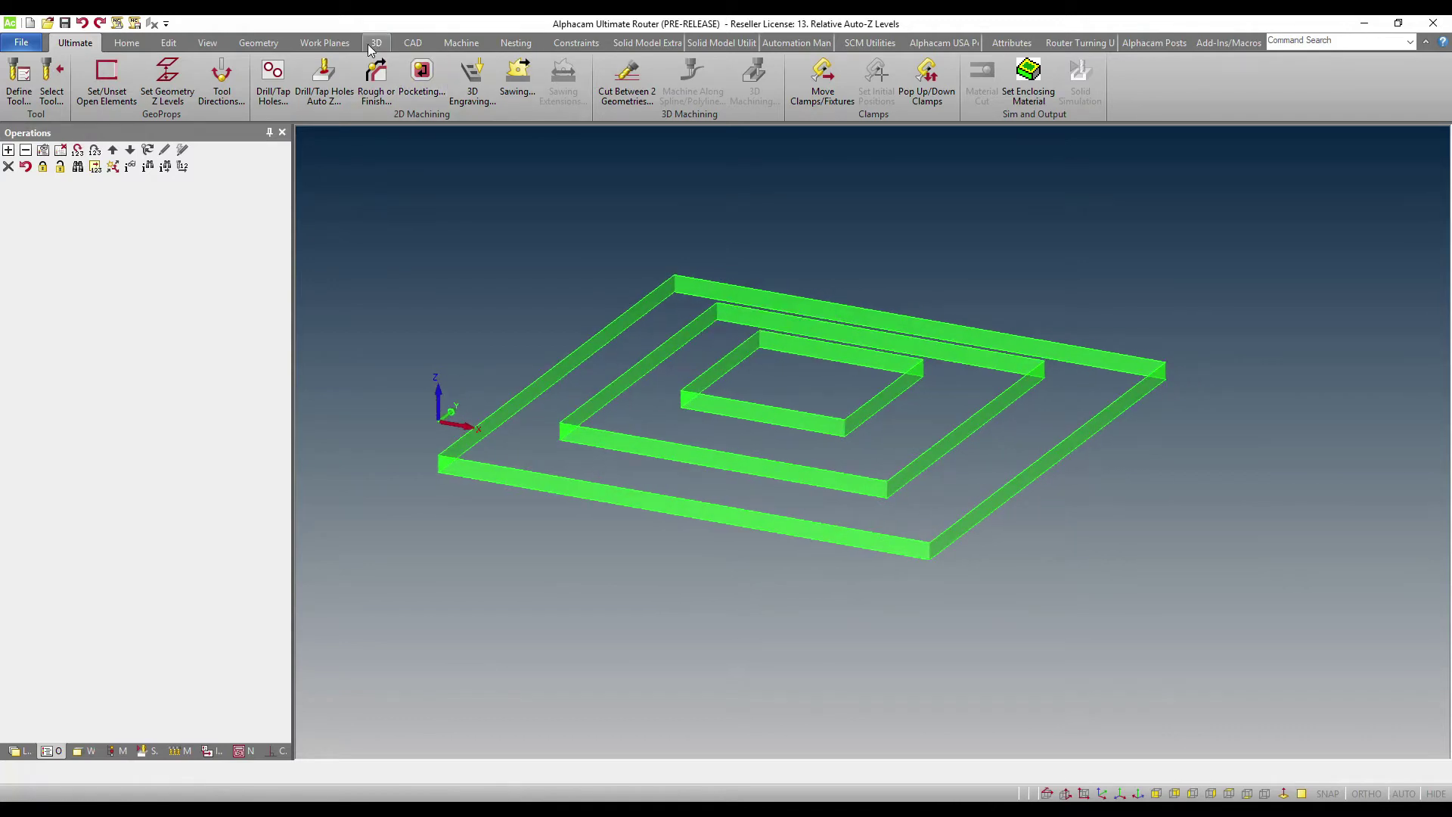
{"action": "left_click", "coordinate": [146, 91]}
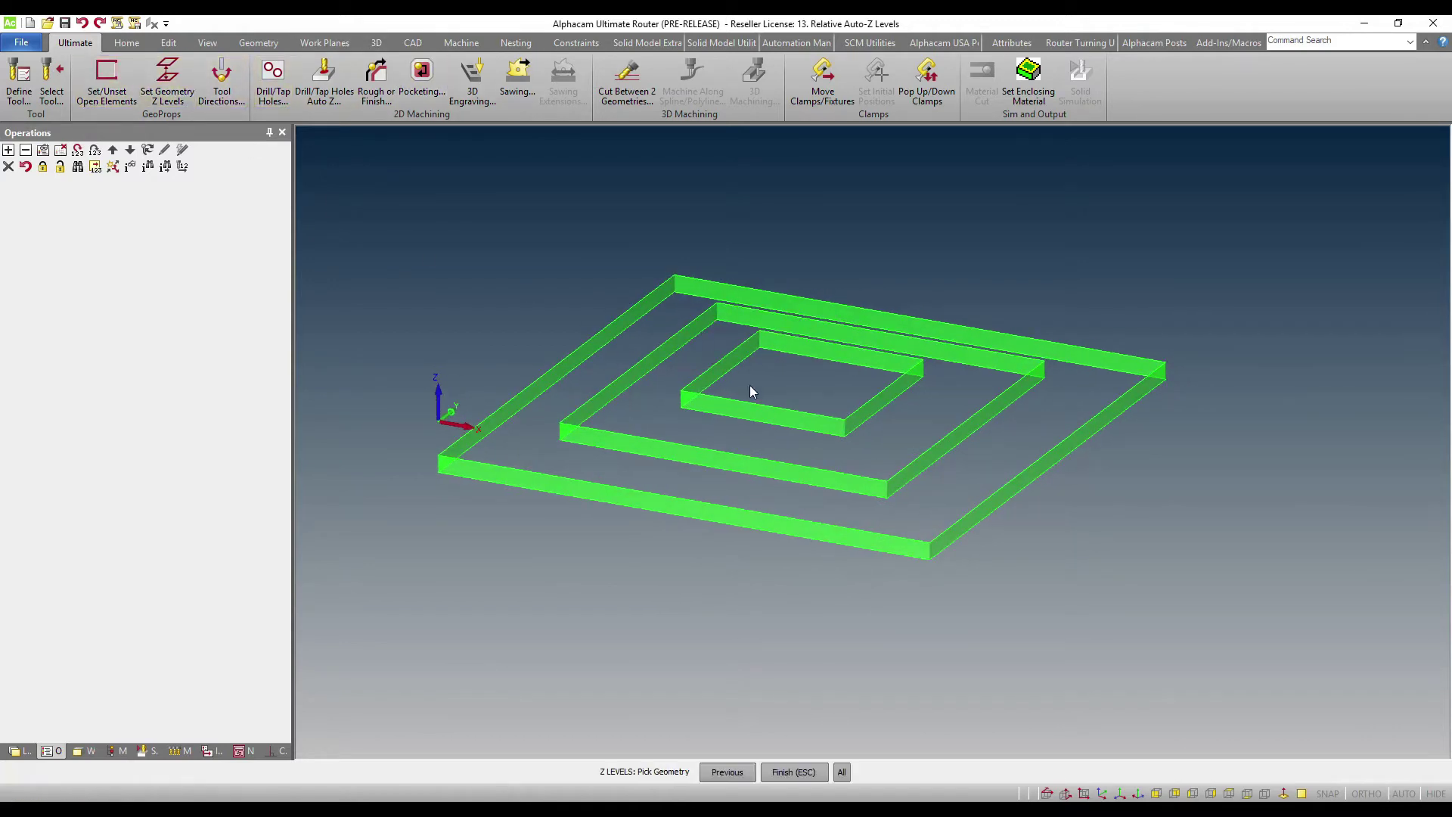
{"action": "left_click_drag", "start_coordinate": [751, 384], "coordinate": [702, 351]}
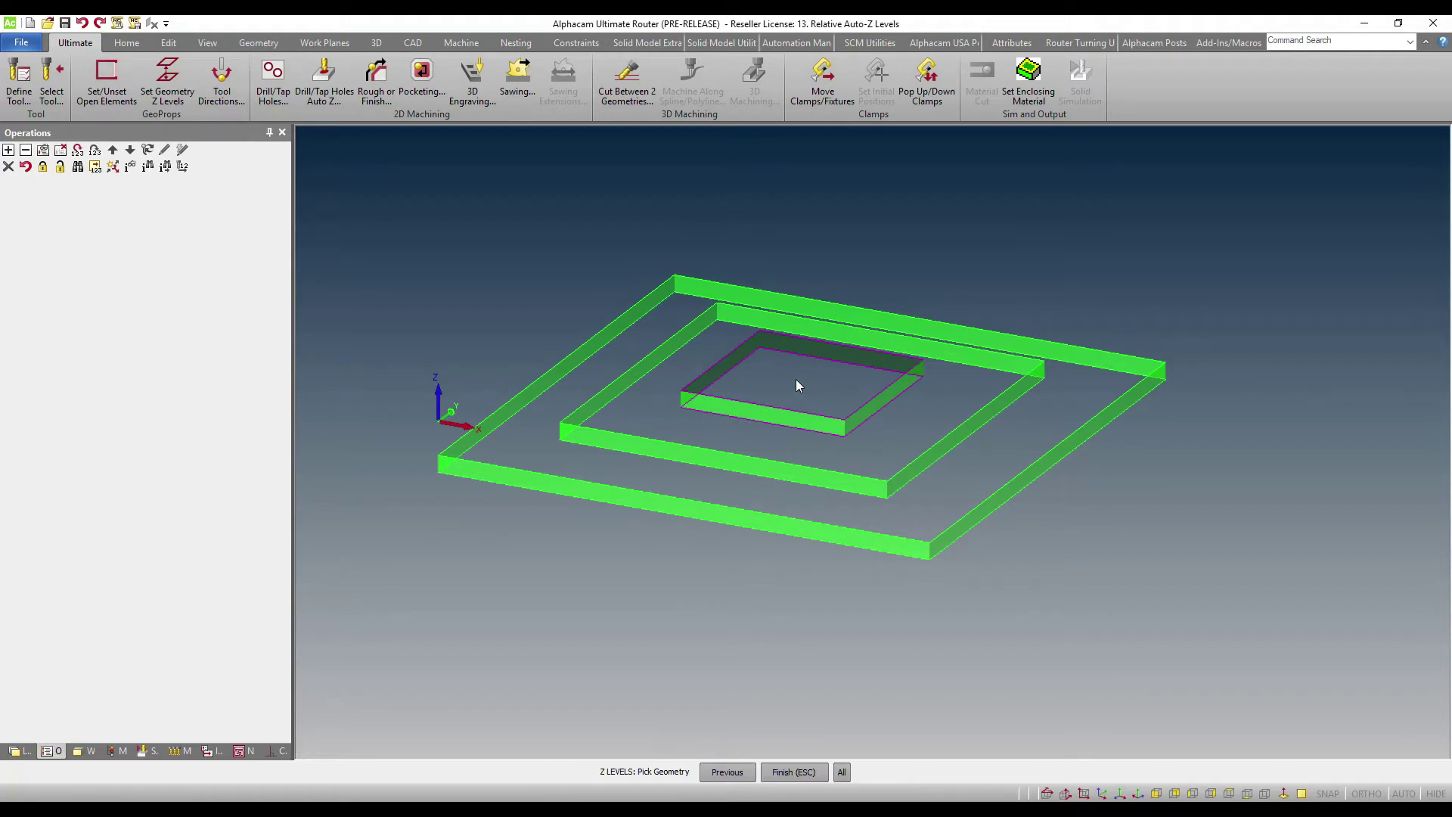
{"action": "key", "text": "Escape"}
{"action": "left_click", "coordinate": [756, 396]}
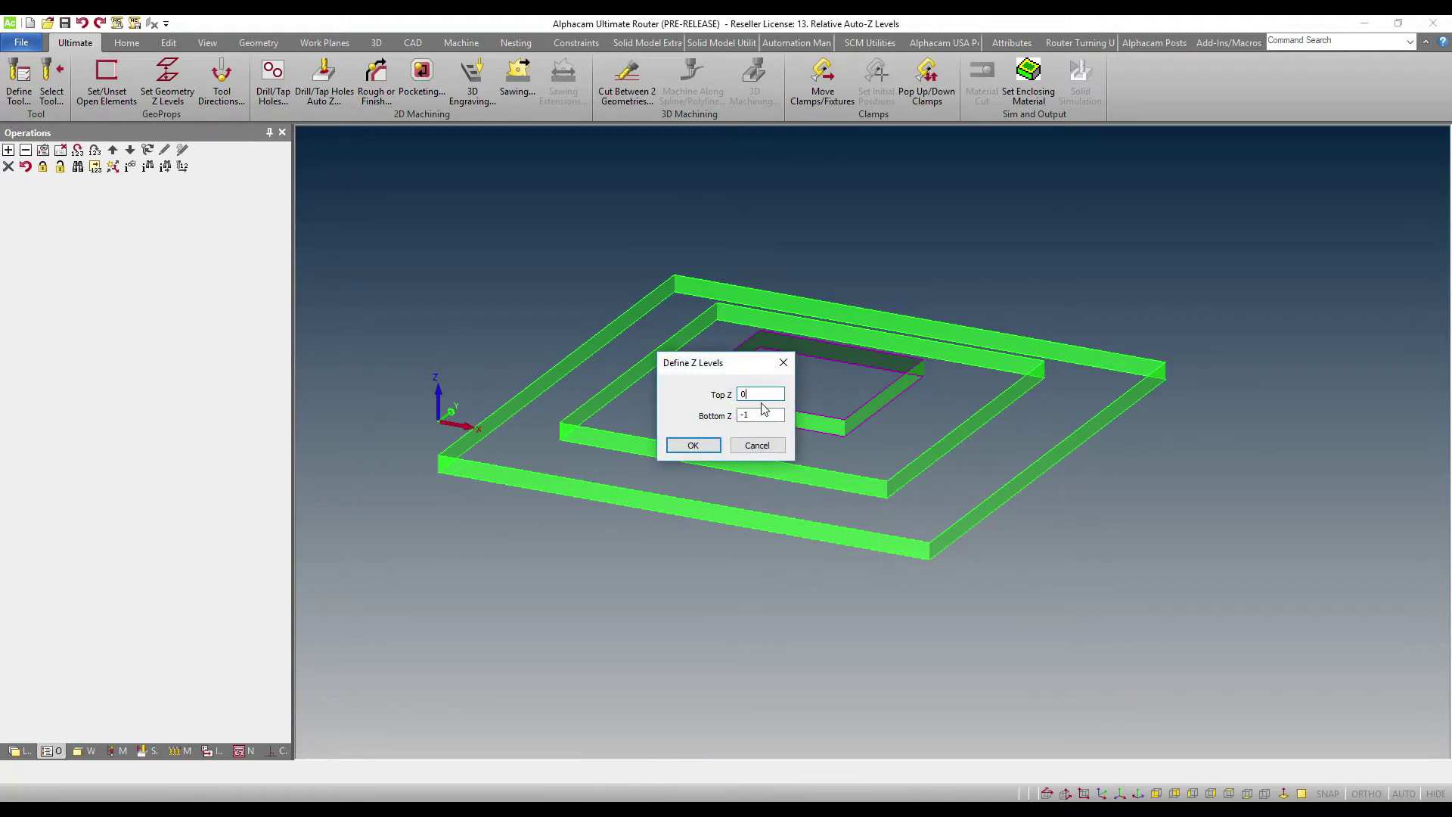
{"action": "left_click", "coordinate": [745, 450]}
{"action": "left_click", "coordinate": [743, 447]}
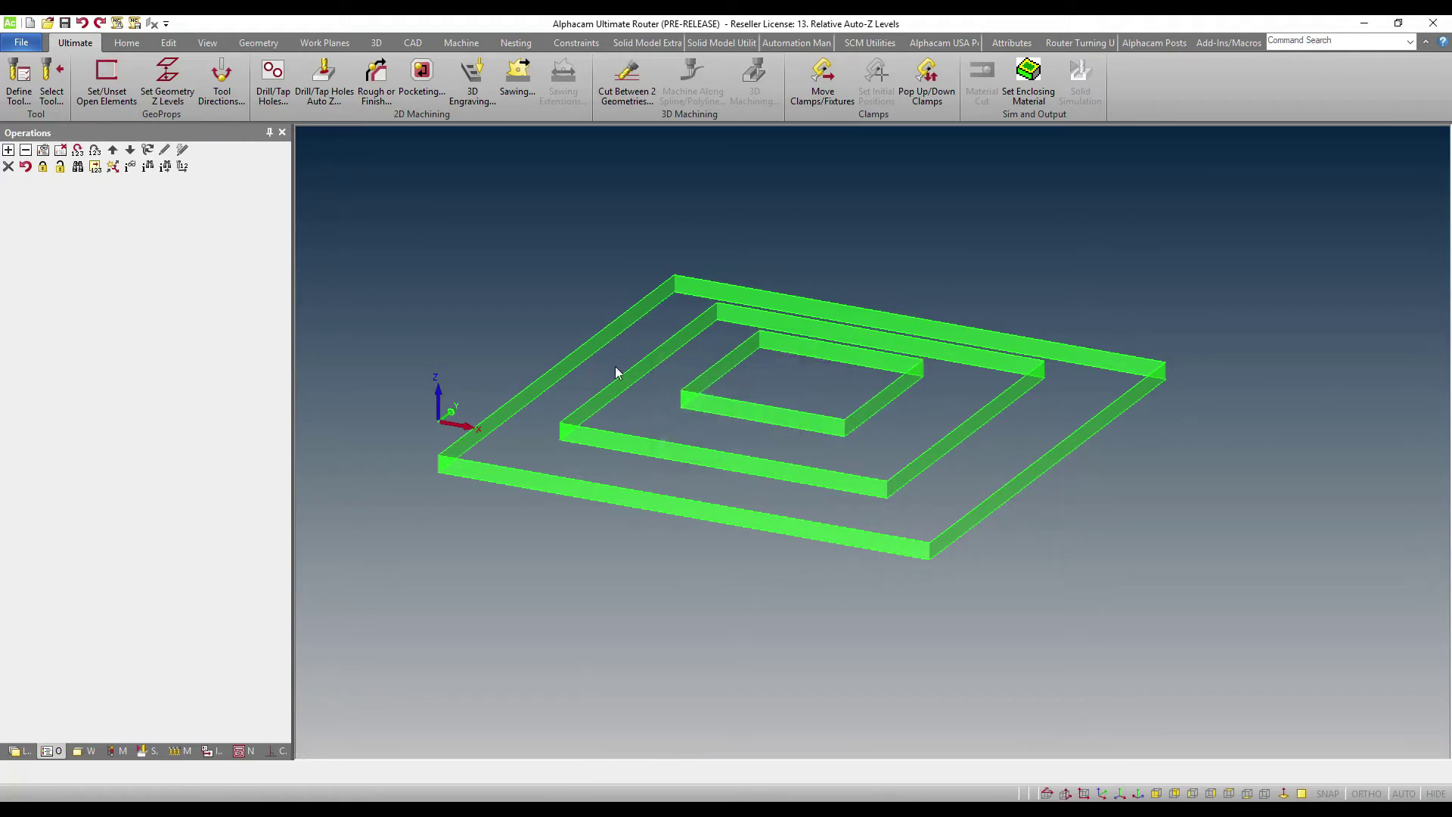
- Check the Z levels defined for the middle and outer rectangles, leaving both unchanged
{"action": "left_click", "coordinate": [610, 353]}
{"action": "key", "text": "Escape"}
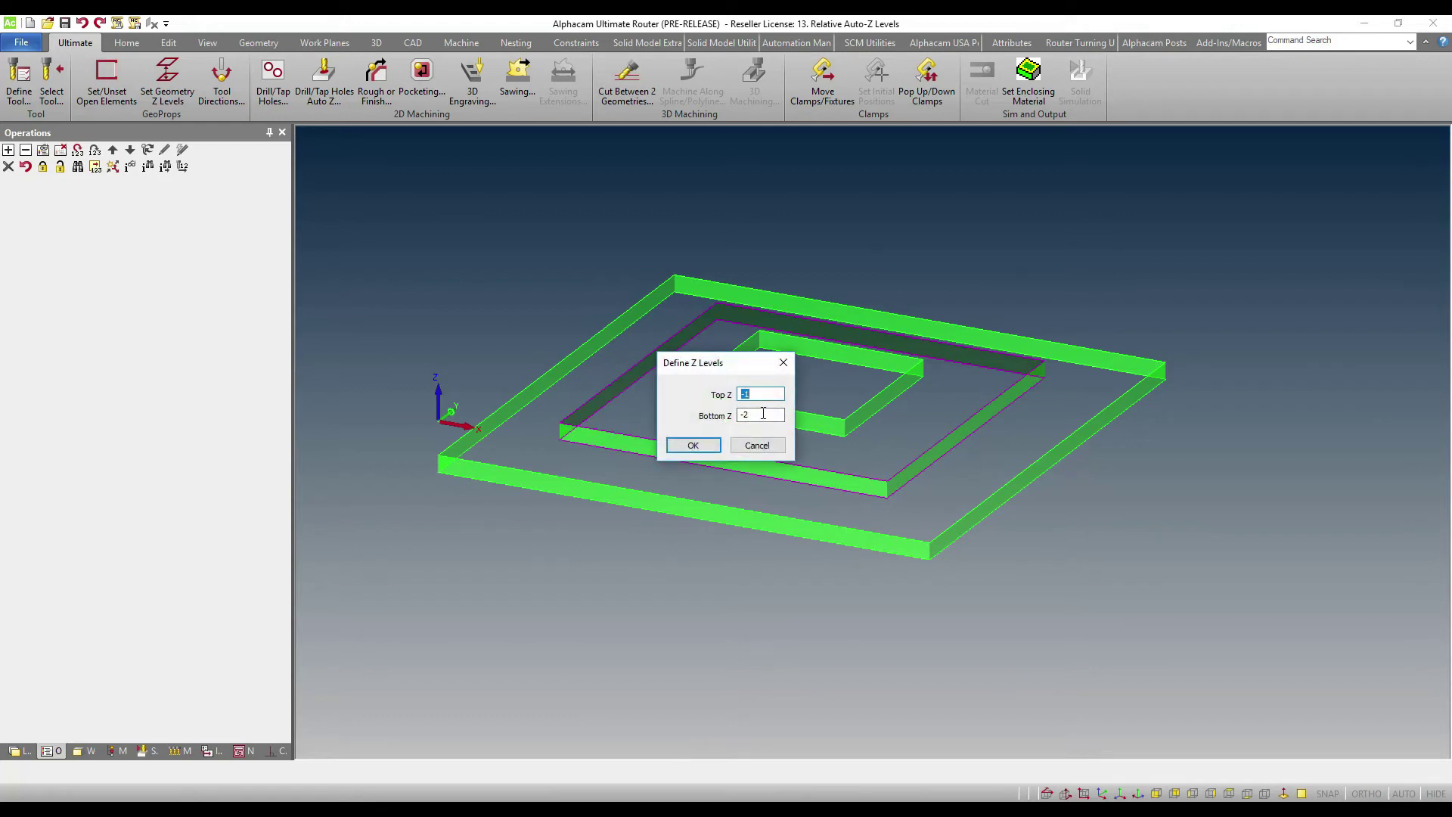
{"action": "left_click", "coordinate": [760, 444]}
{"action": "left_click_drag", "start_coordinate": [581, 375], "coordinate": [519, 338]}
{"action": "key", "text": "Escape"}
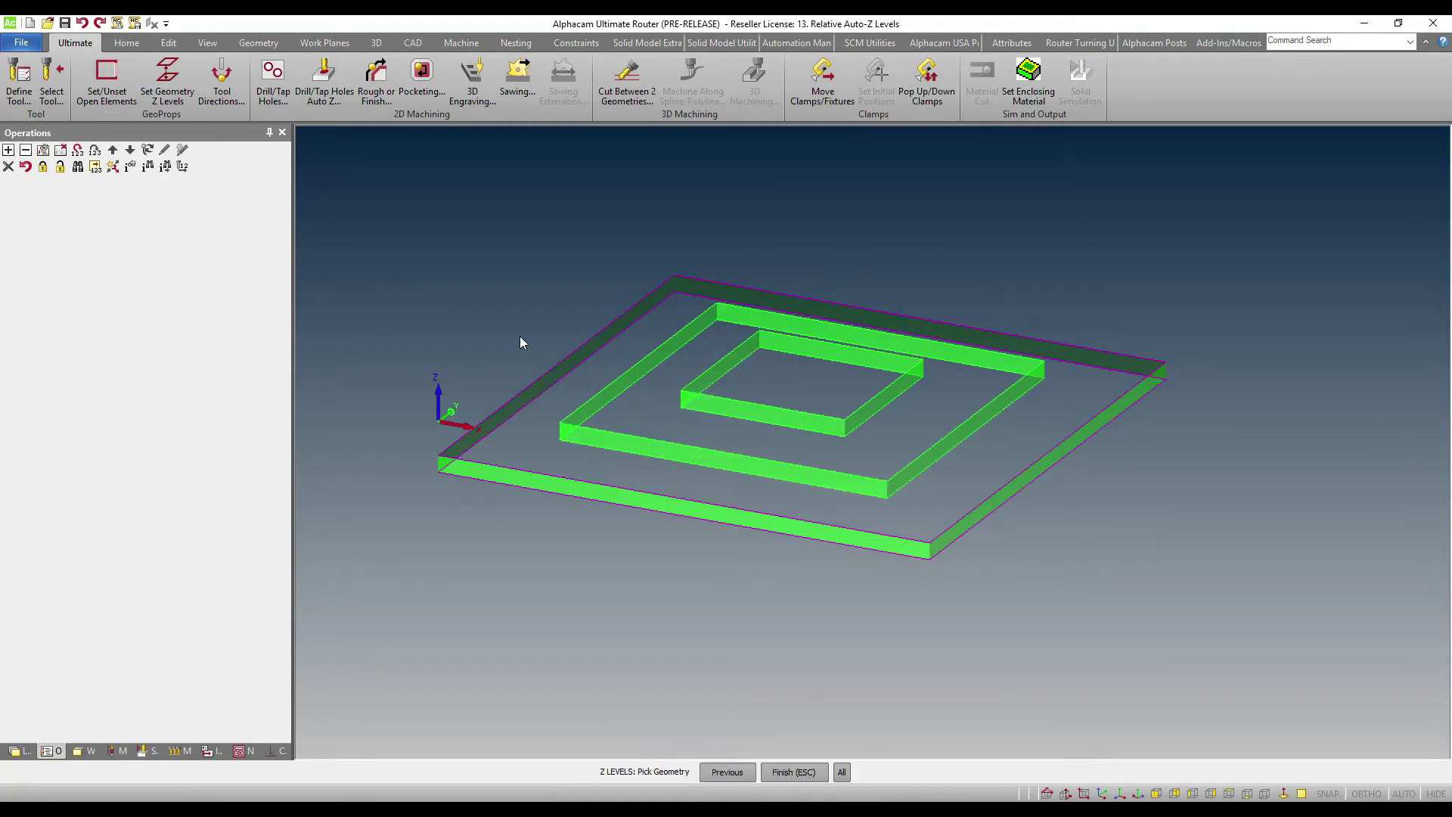
{"action": "left_click", "coordinate": [755, 415]}
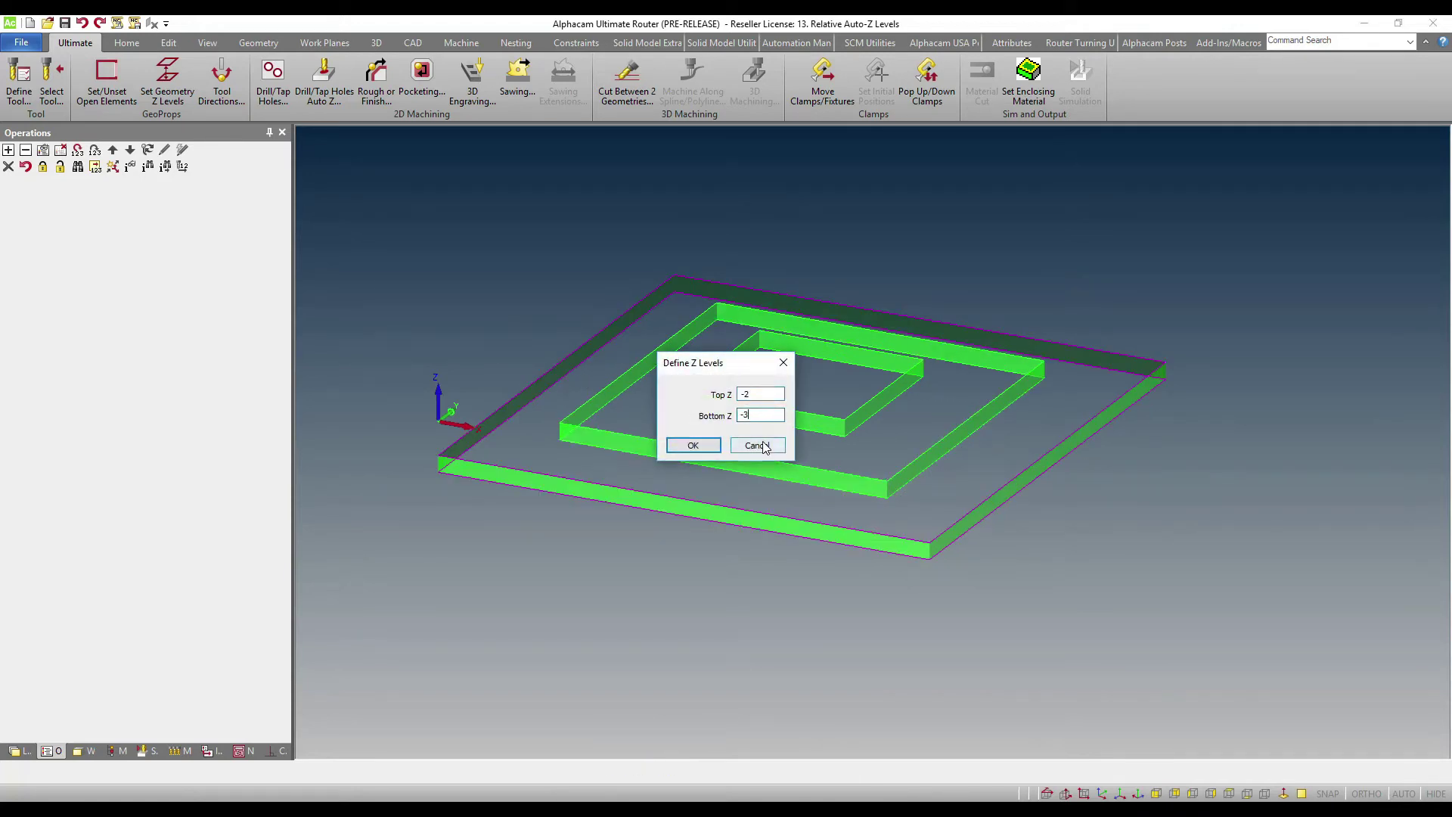
{"action": "left_click", "coordinate": [763, 446]}
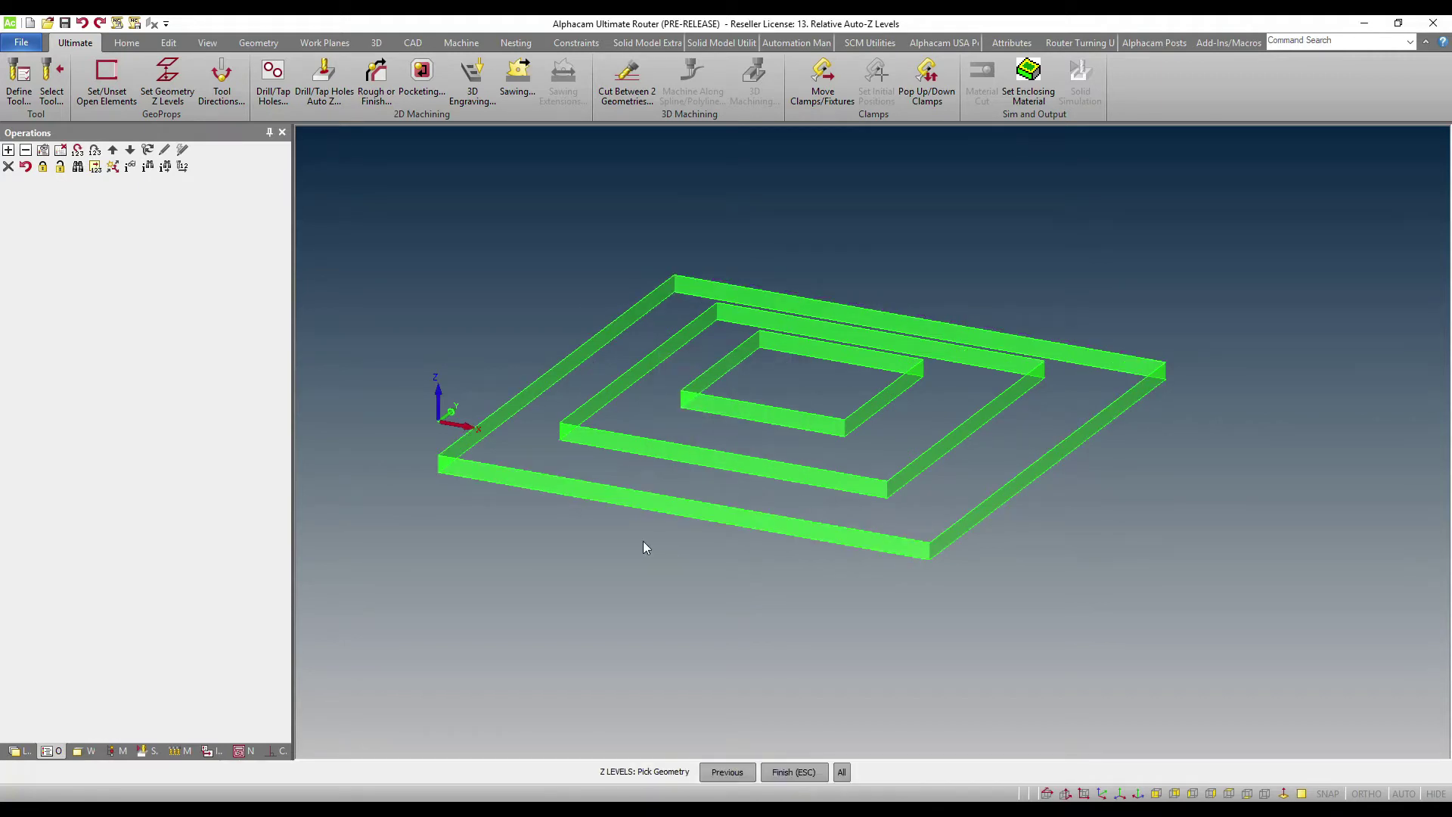
{"action": "key", "text": "Escape"}
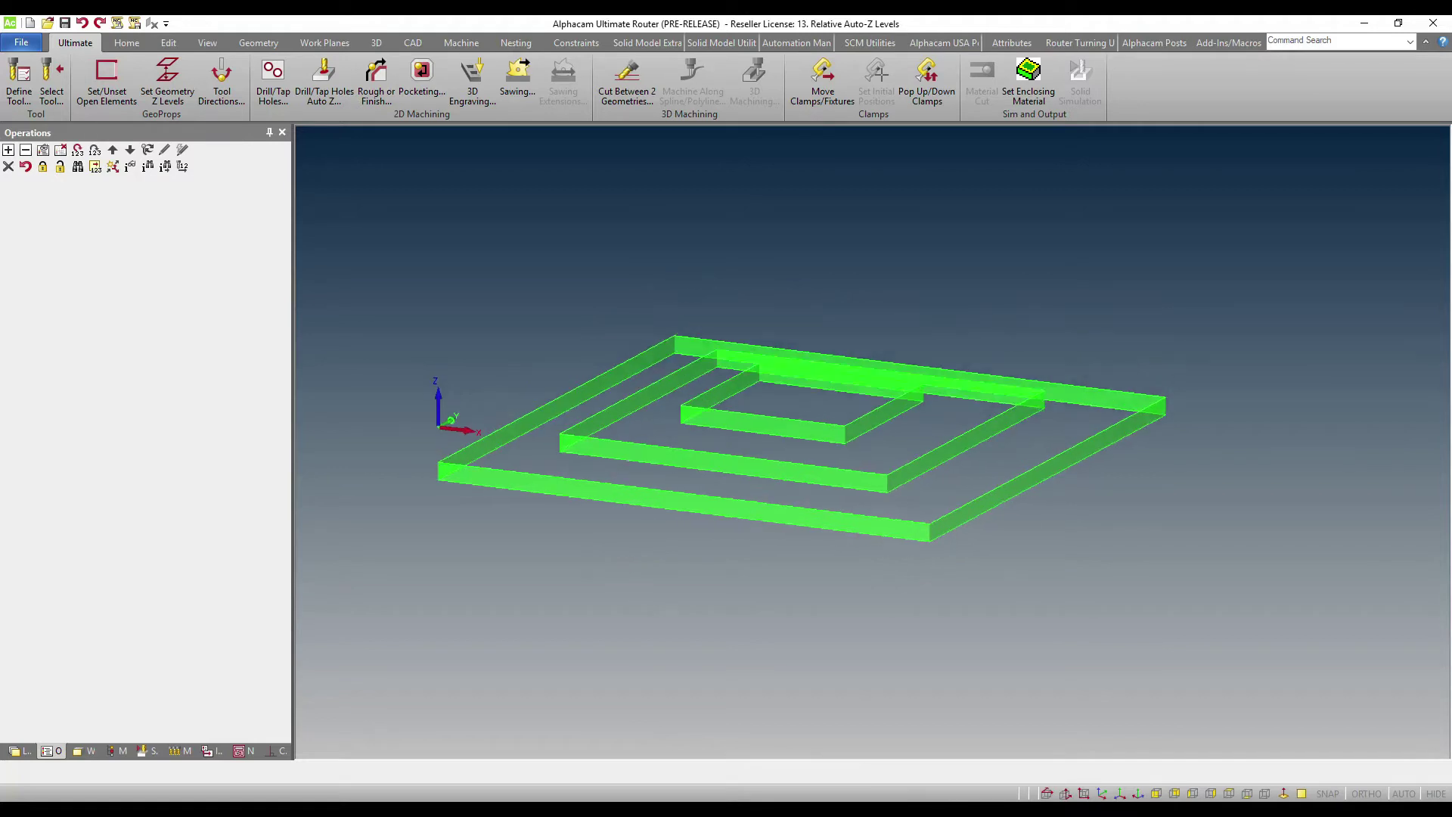
- Start a Rough/Finish operation with Auto Z sides on selected geometries, with depth of cut 0 and Set Stock to Upper Level enabled
{"action": "middle_click_drag", "start_coordinate": [821, 442], "coordinate": [821, 518]}
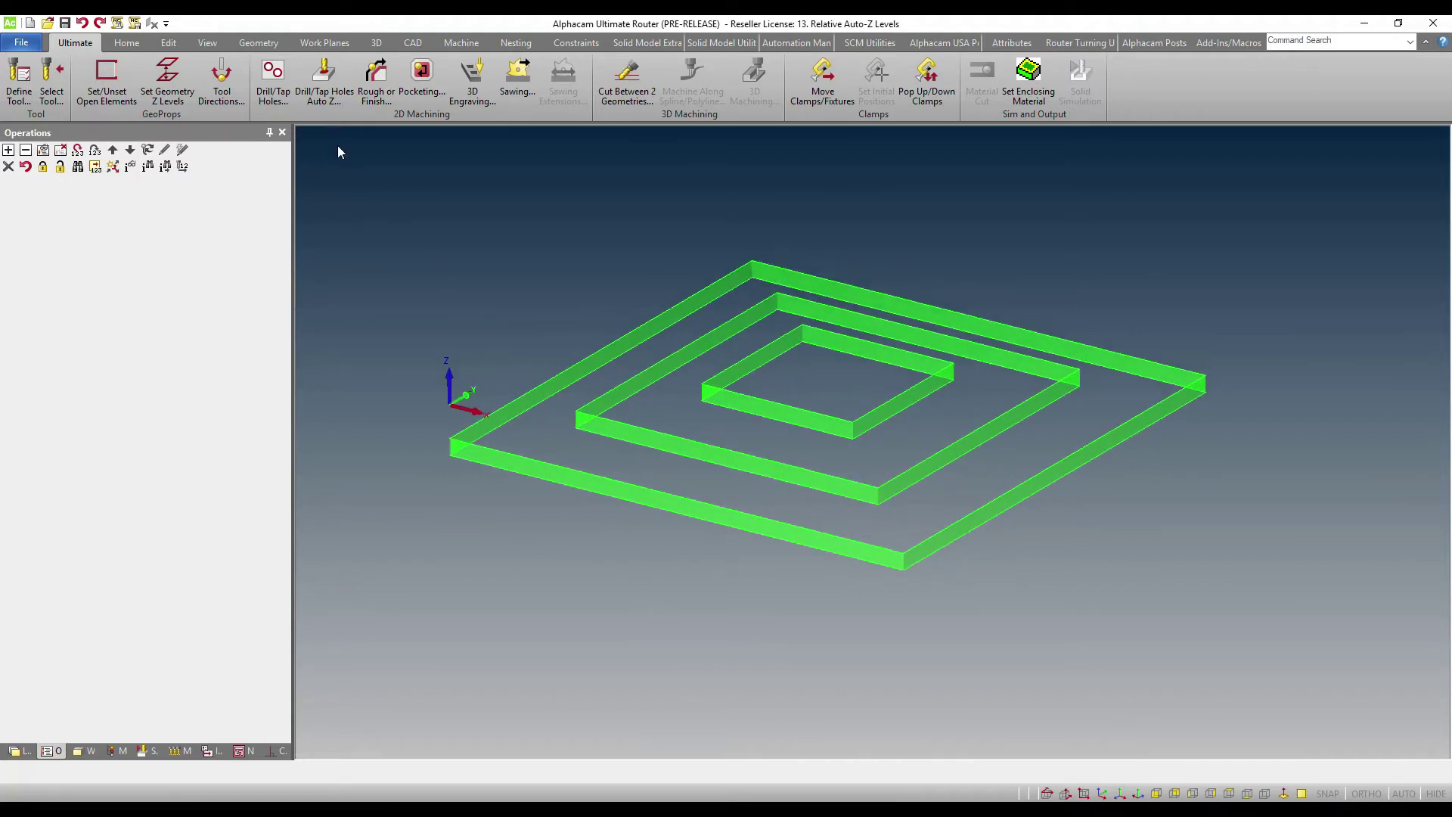
{"action": "left_click", "coordinate": [376, 81]}
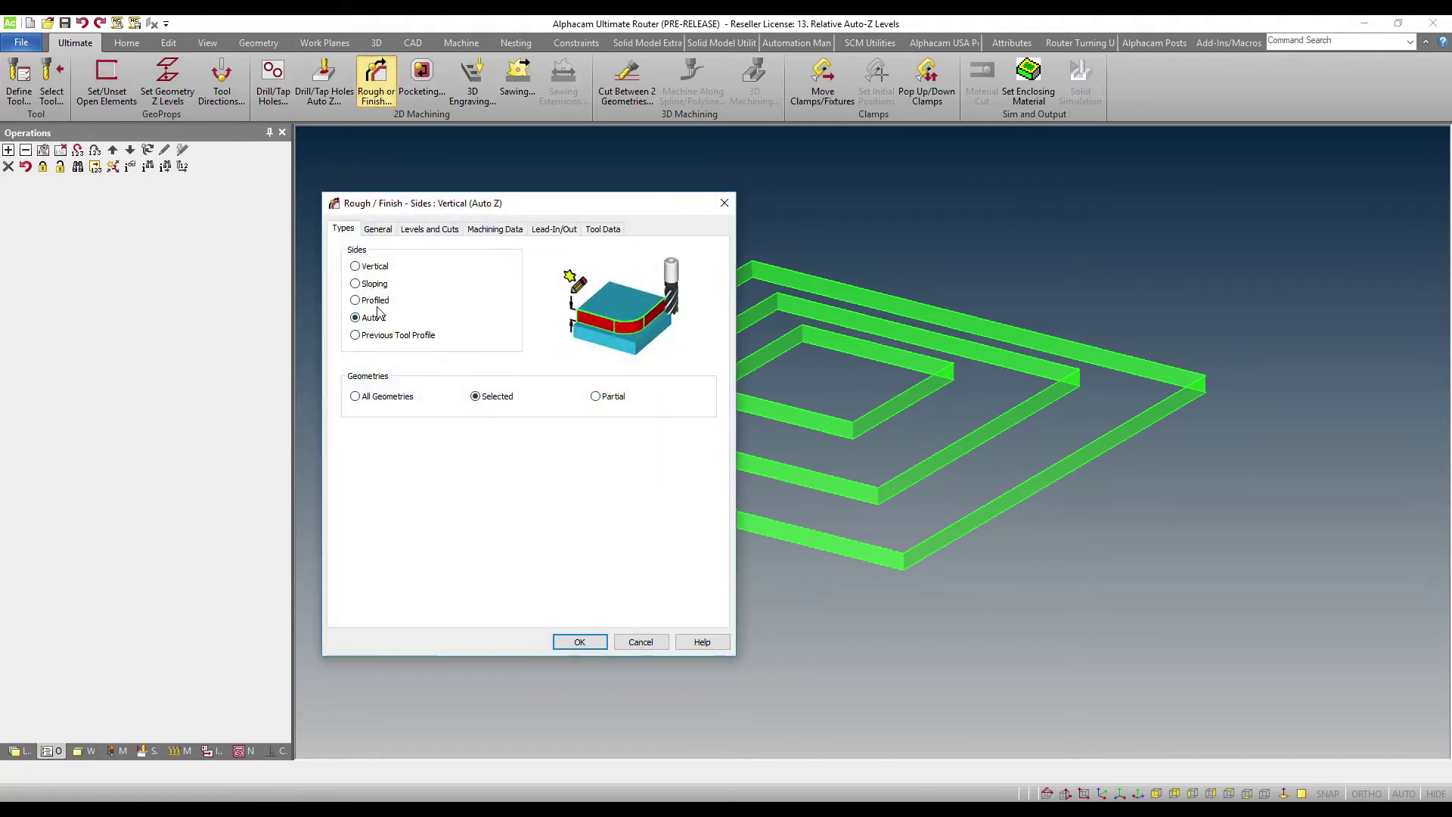
{"action": "left_click", "coordinate": [385, 233]}
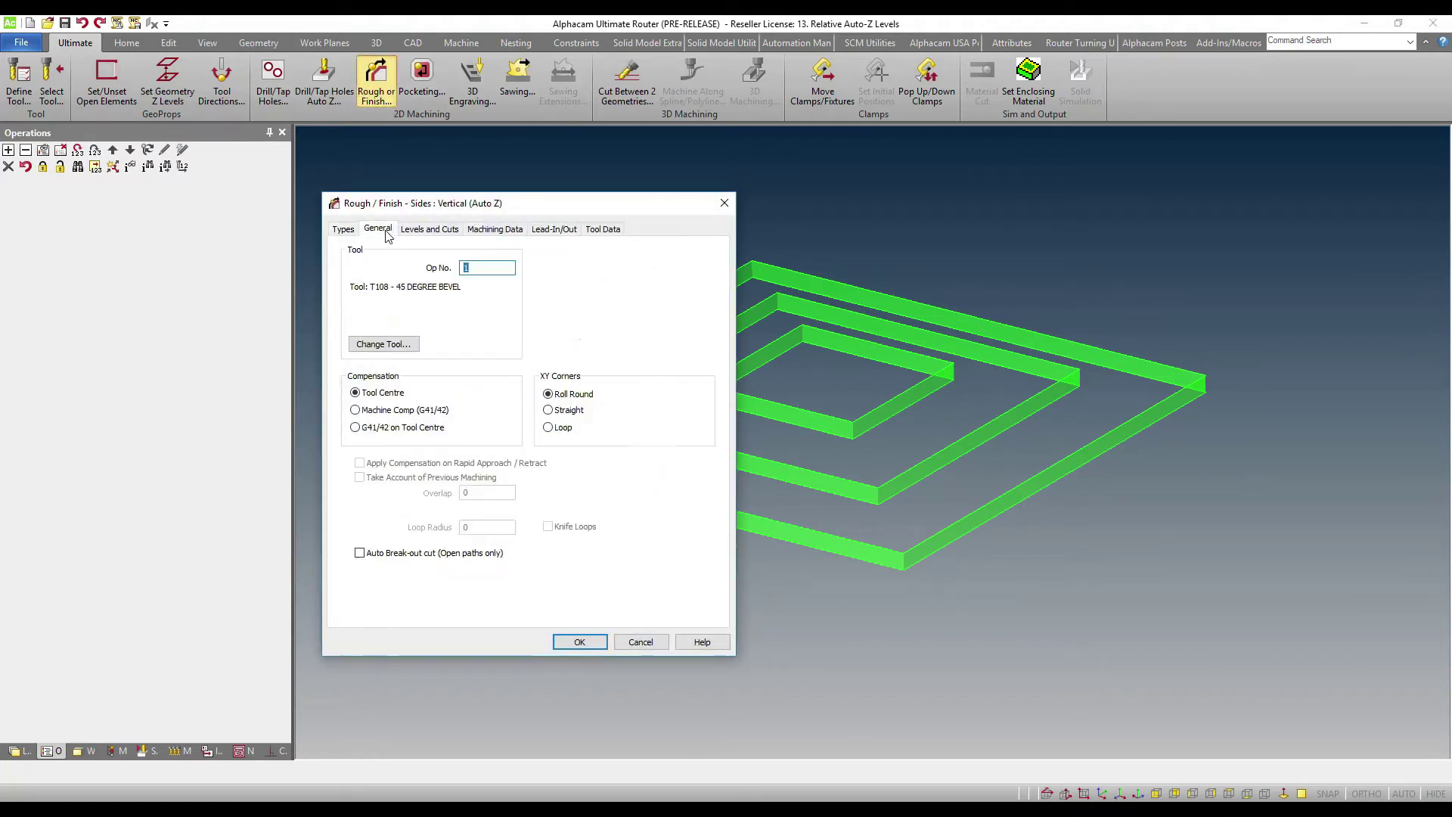
{"action": "left_click", "coordinate": [425, 233]}
{"action": "left_click_drag", "start_coordinate": [497, 335], "coordinate": [448, 343]}
{"action": "type", "text": "0"}
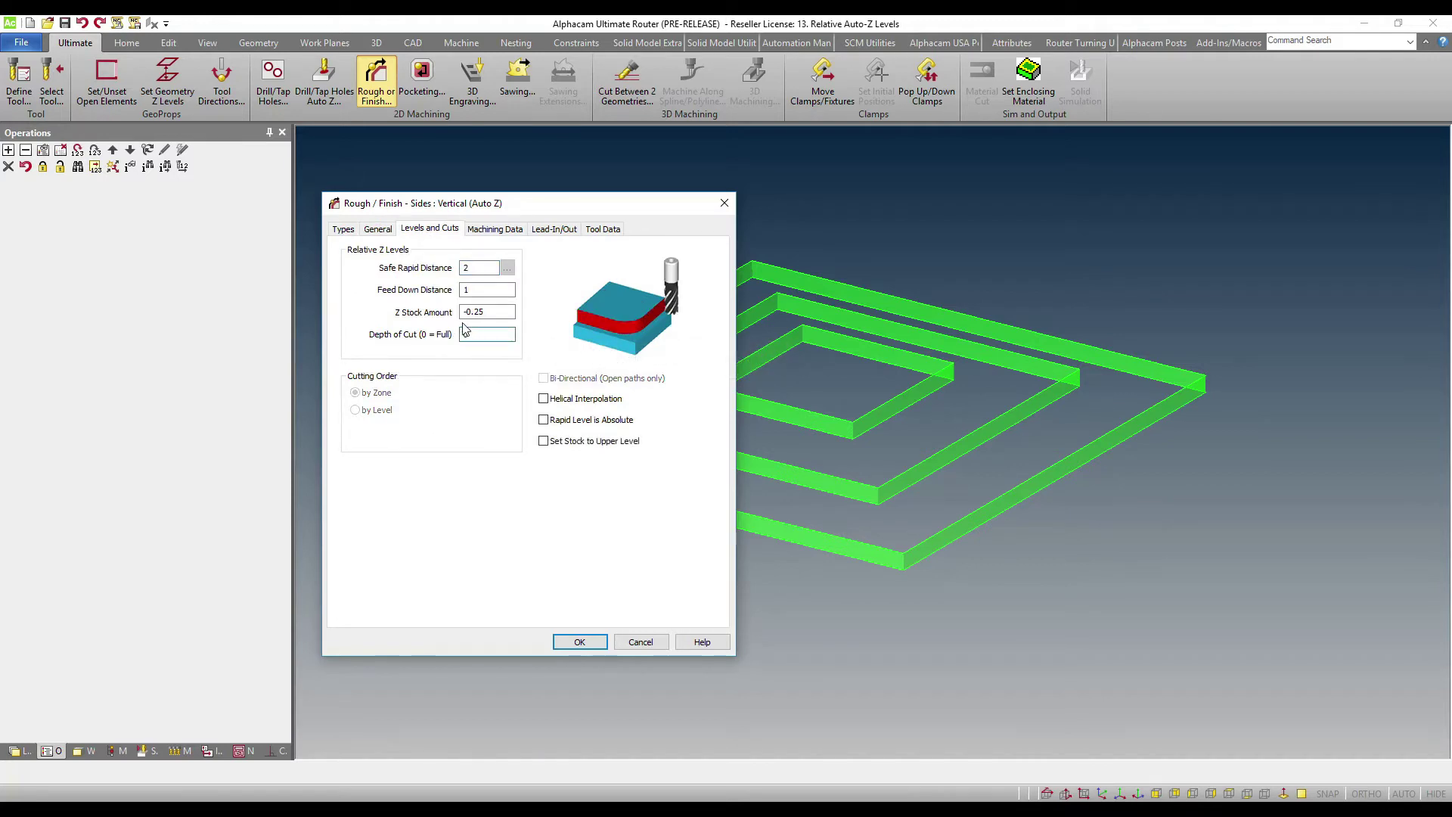
{"action": "left_click", "coordinate": [609, 443]}
{"action": "left_click_drag", "start_coordinate": [574, 206], "coordinate": [392, 205]}
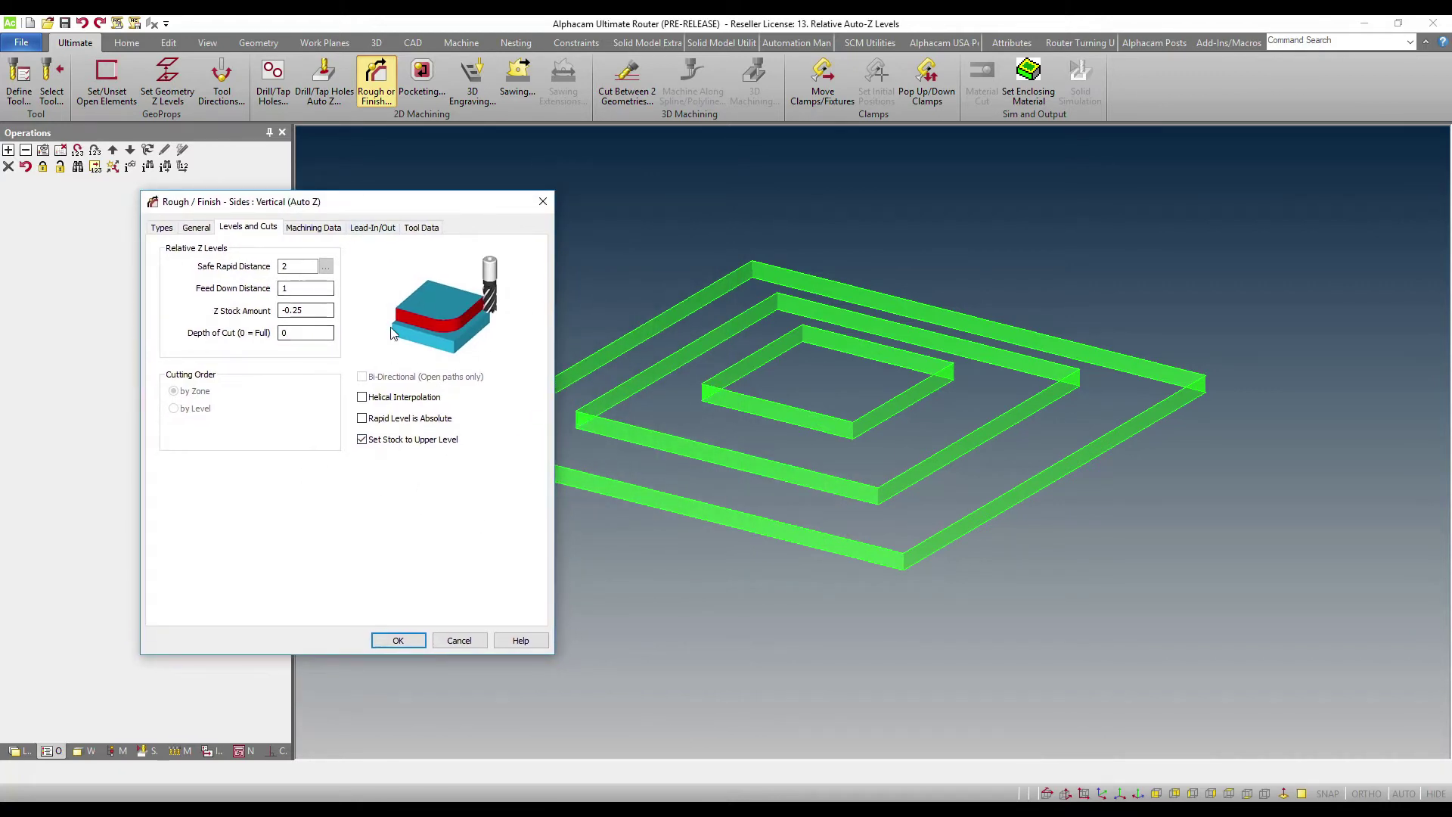
{"action": "left_click_drag", "start_coordinate": [400, 214], "coordinate": [336, 211]}
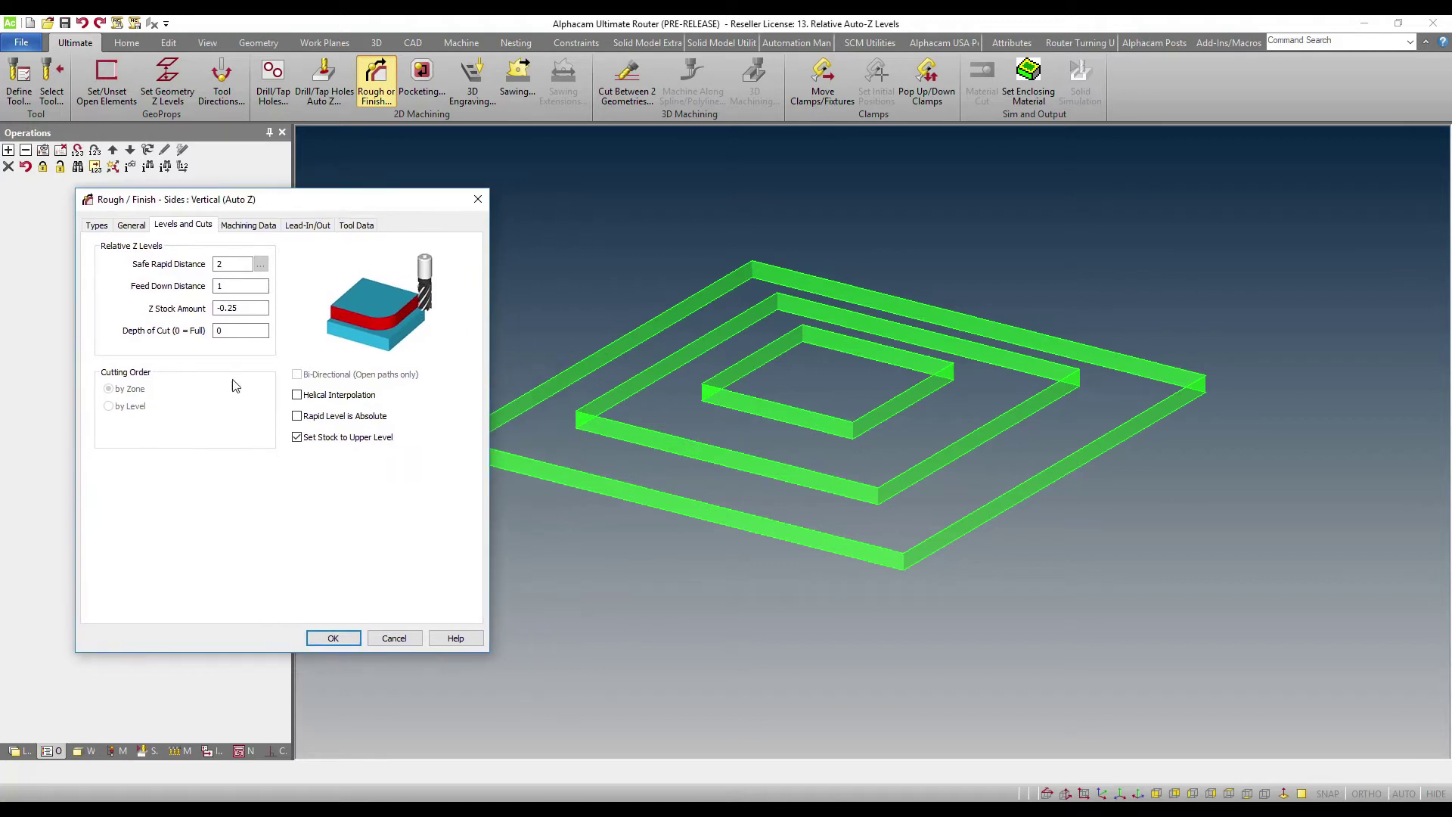
- Keep the Z stock amount at -0.25 and apply the finish pass to all three rectangles, accepting them as soft boundaries
{"action": "double_click", "coordinate": [243, 309]}
{"action": "left_click", "coordinate": [333, 637]}
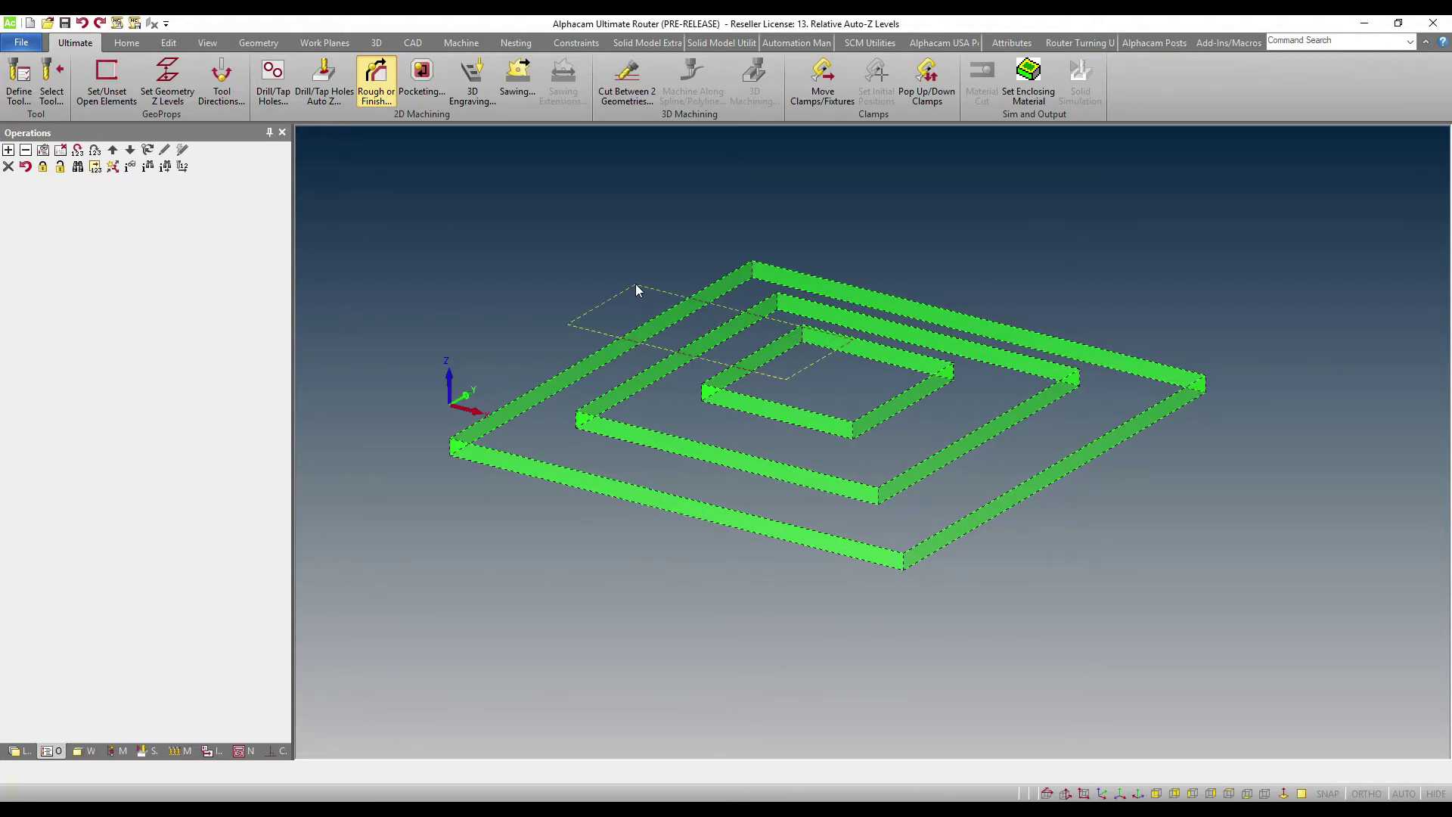
{"action": "left_click", "coordinate": [636, 287]}
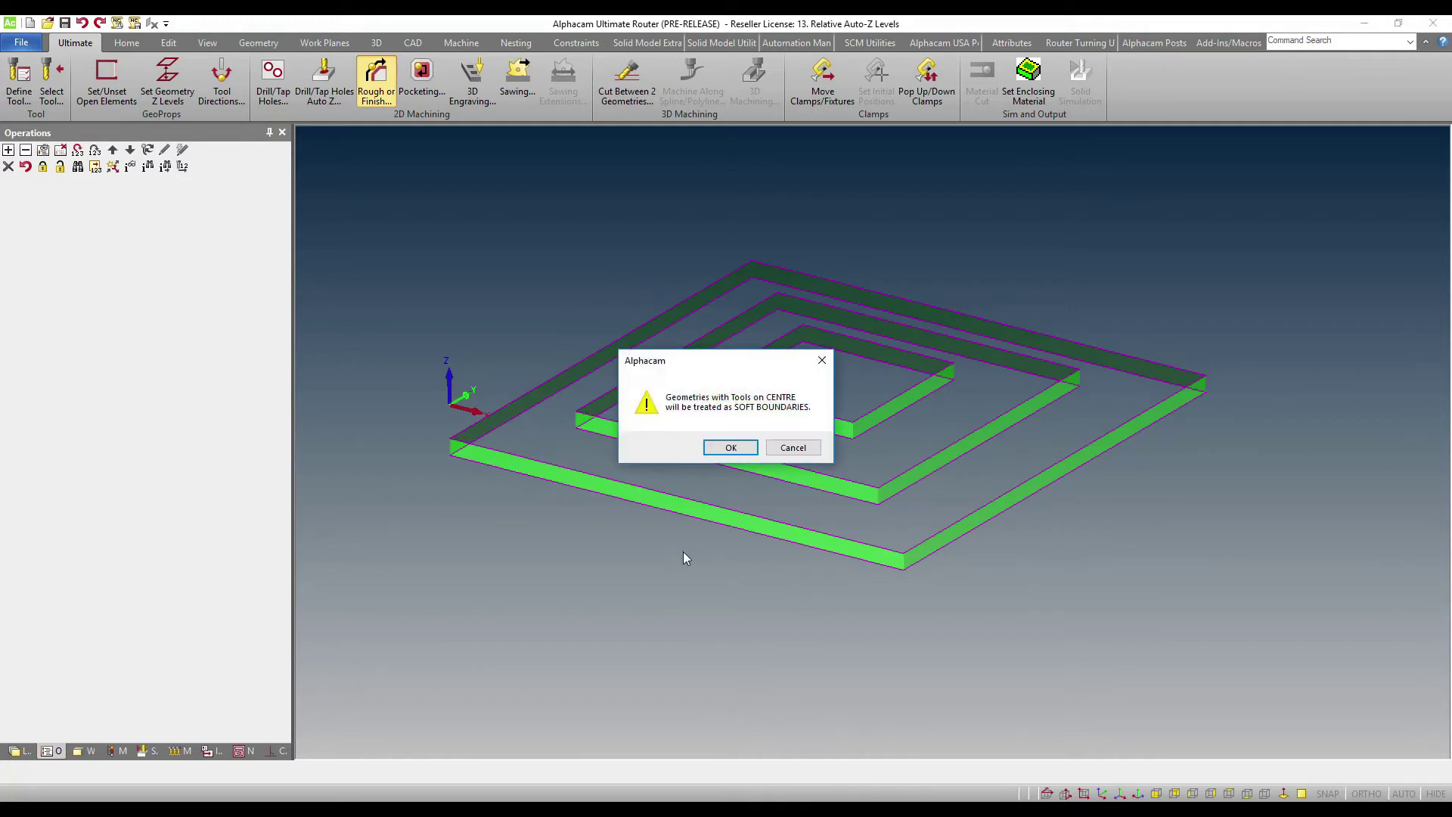
{"action": "left_click", "coordinate": [730, 448]}
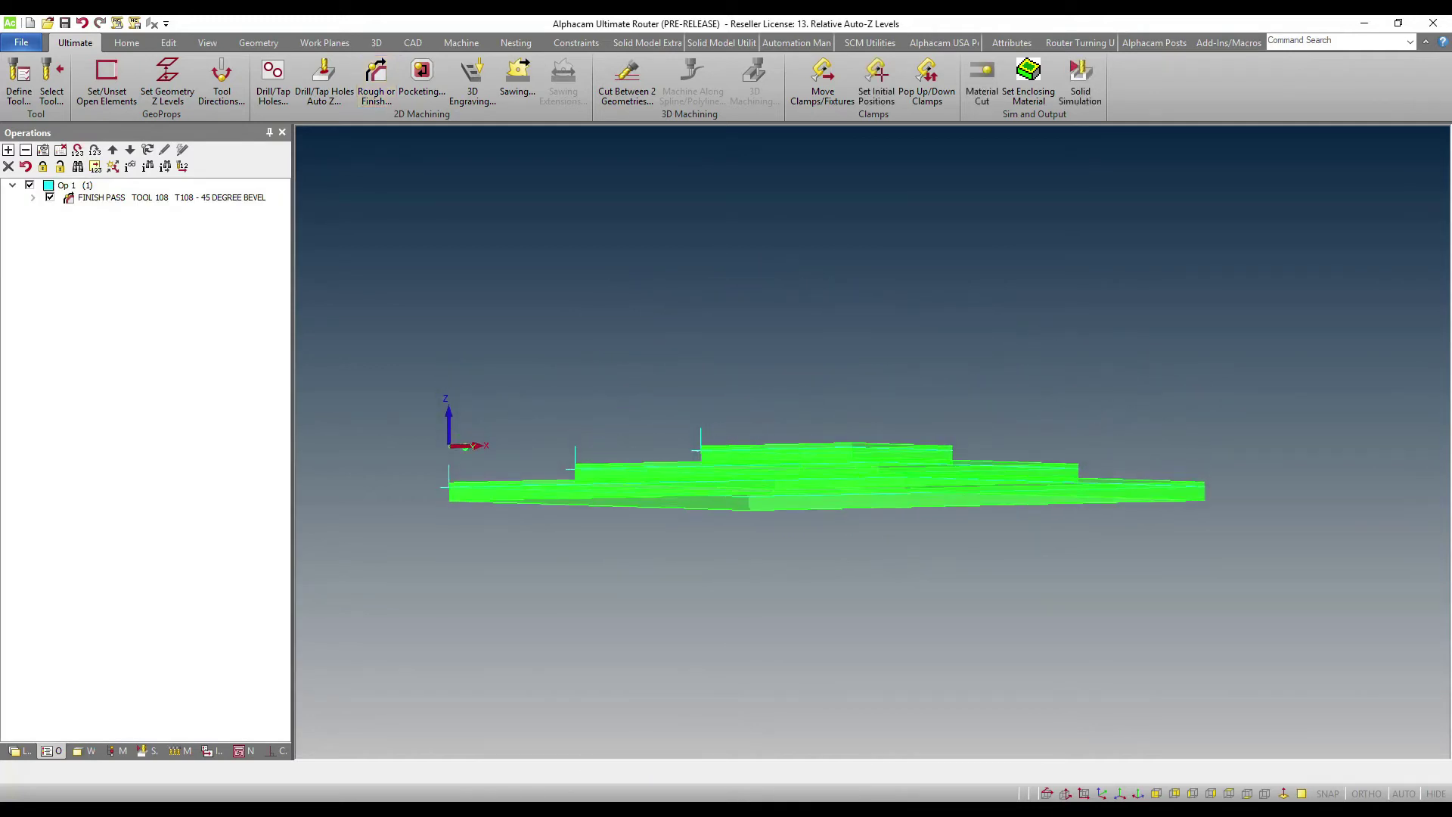
{"action": "middle_click_drag", "start_coordinate": [824, 492], "coordinate": [889, 552]}
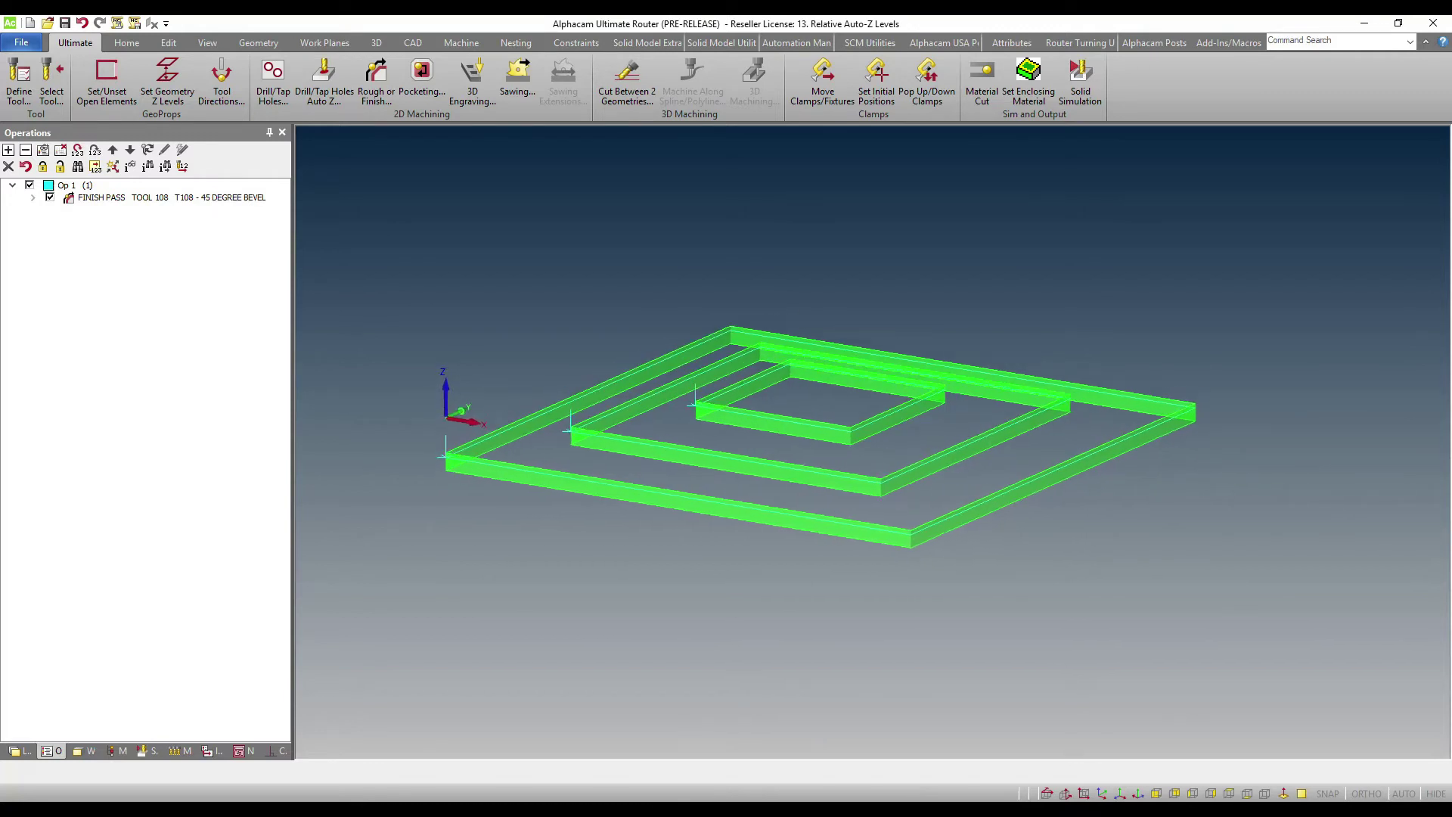
- Copy the 45 degree bevel finish pass and change the copy's tool to T103 - 1_2in Downcut Z=2
{"action": "right_click", "coordinate": [211, 198]}
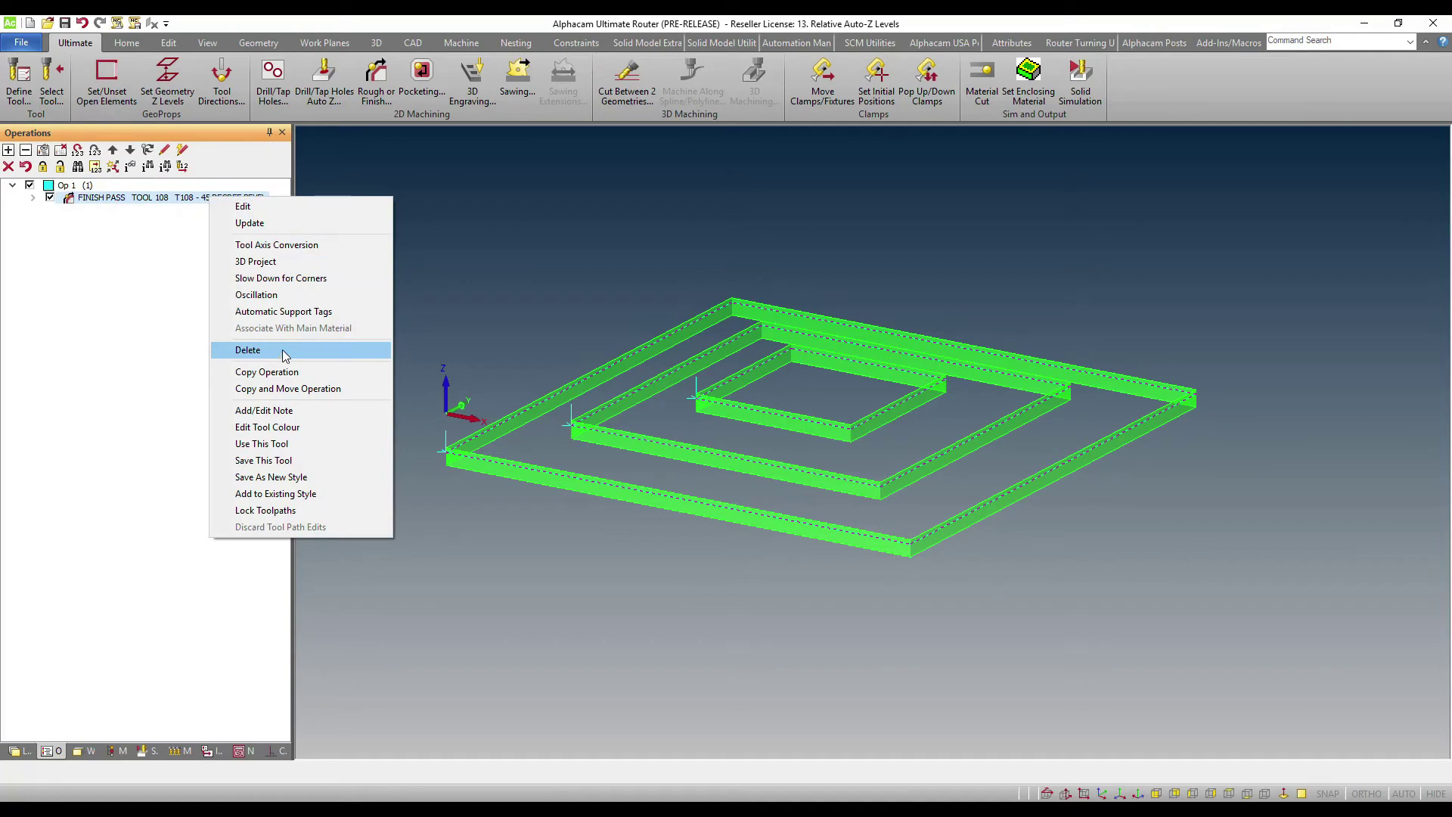
{"action": "left_click", "coordinate": [289, 372]}
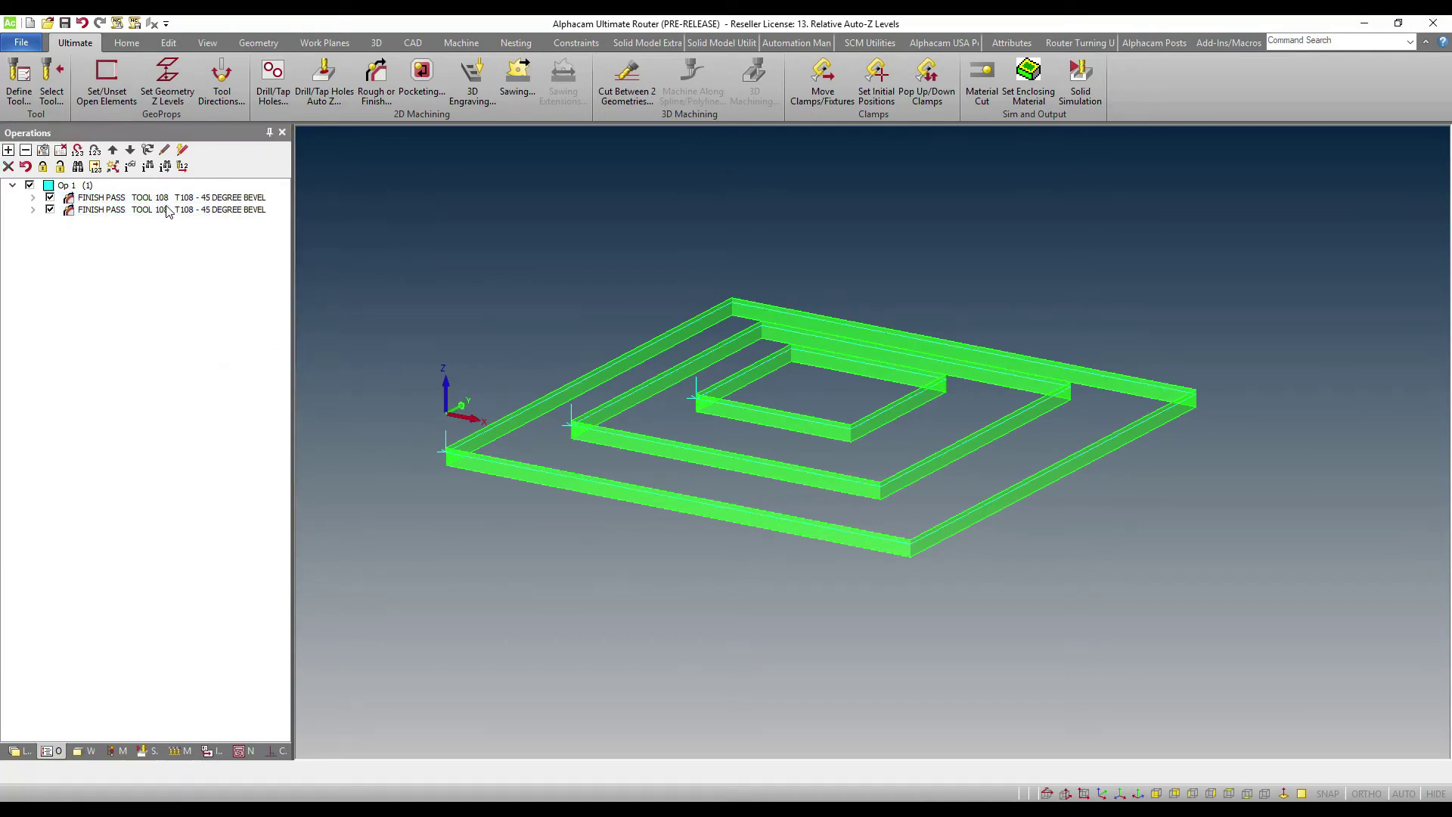
{"action": "right_click", "coordinate": [167, 211]}
{"action": "left_click", "coordinate": [204, 215]}
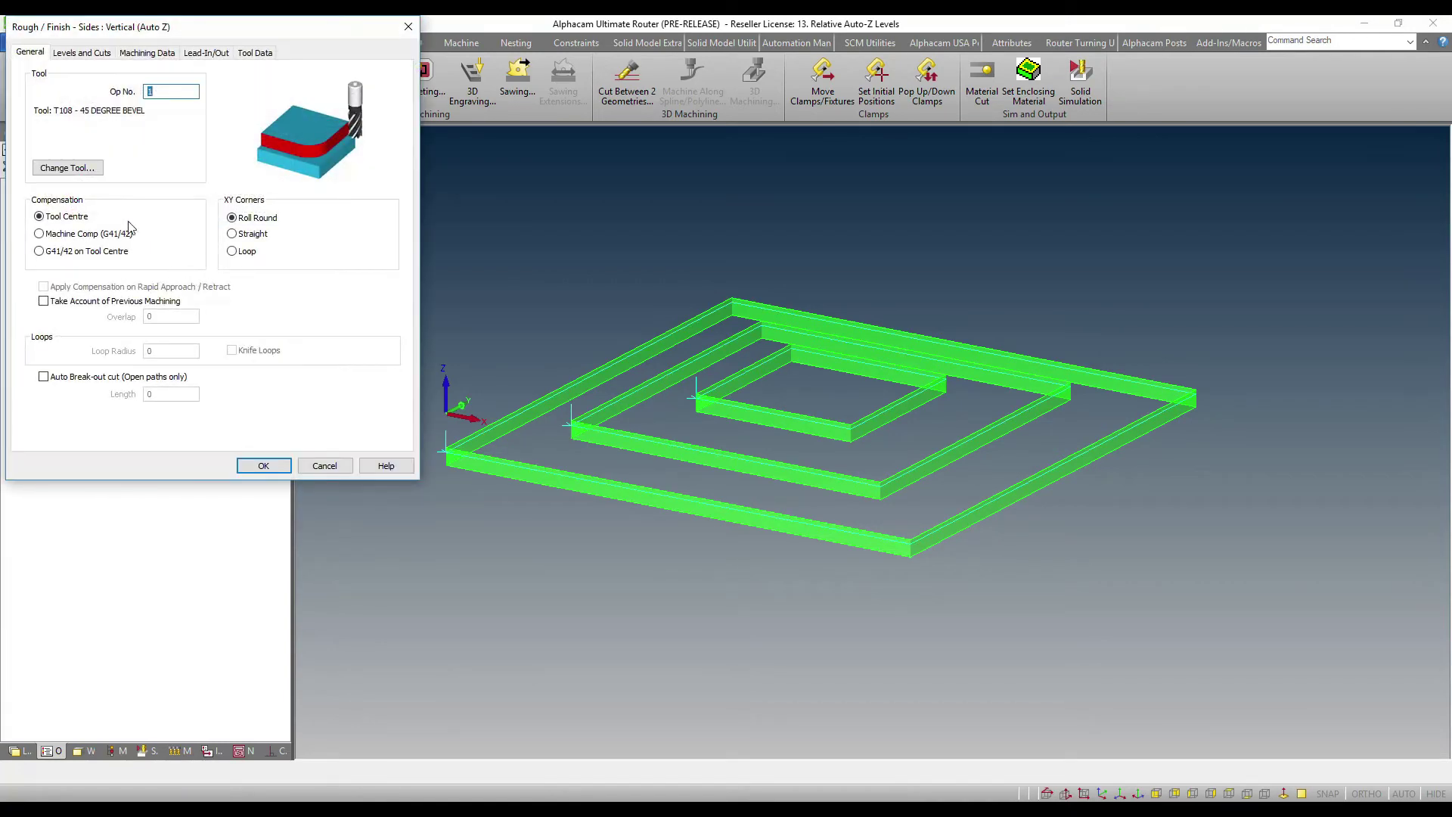
{"action": "left_click", "coordinate": [85, 168]}
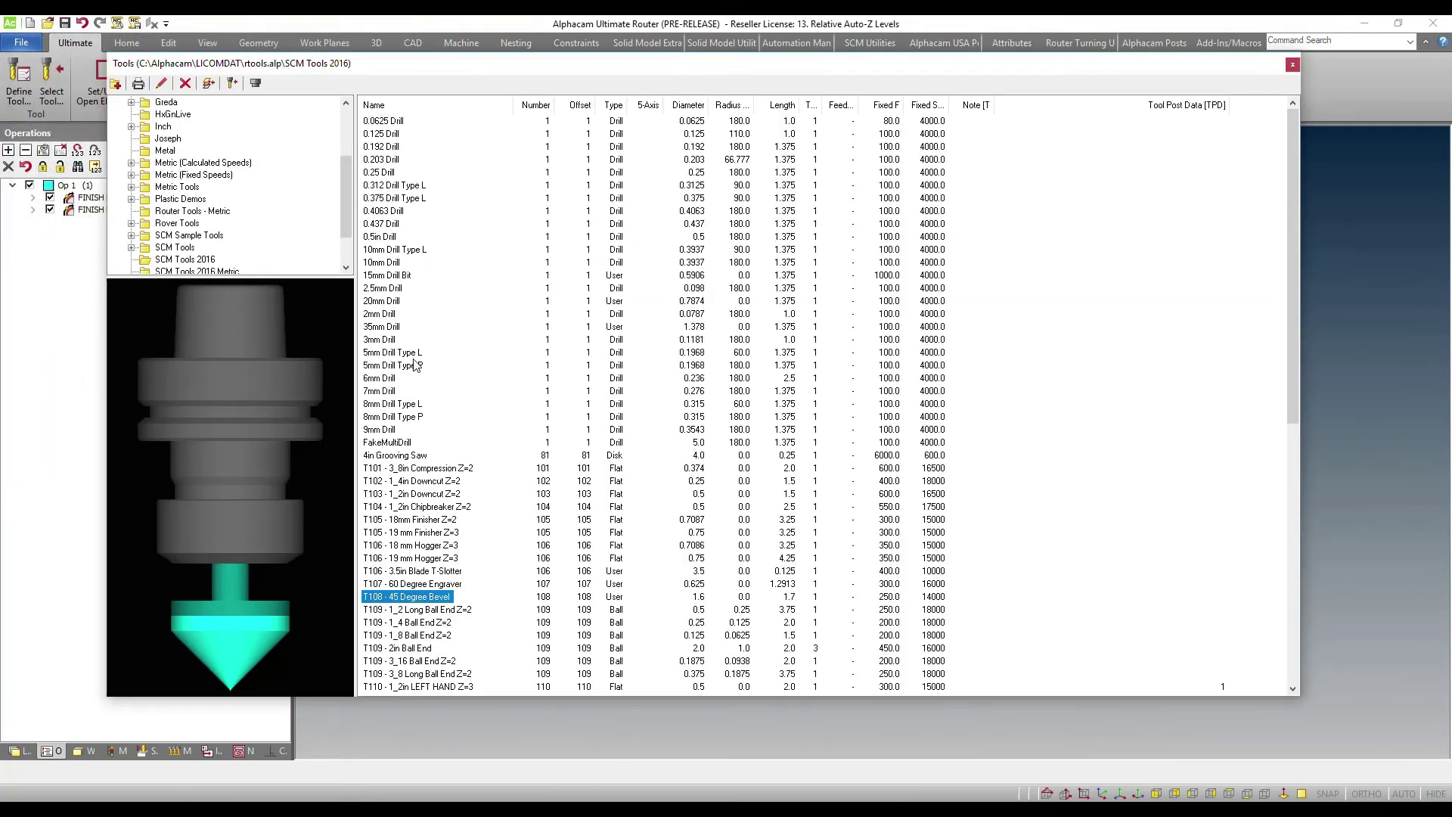
{"action": "double_click", "coordinate": [402, 493]}
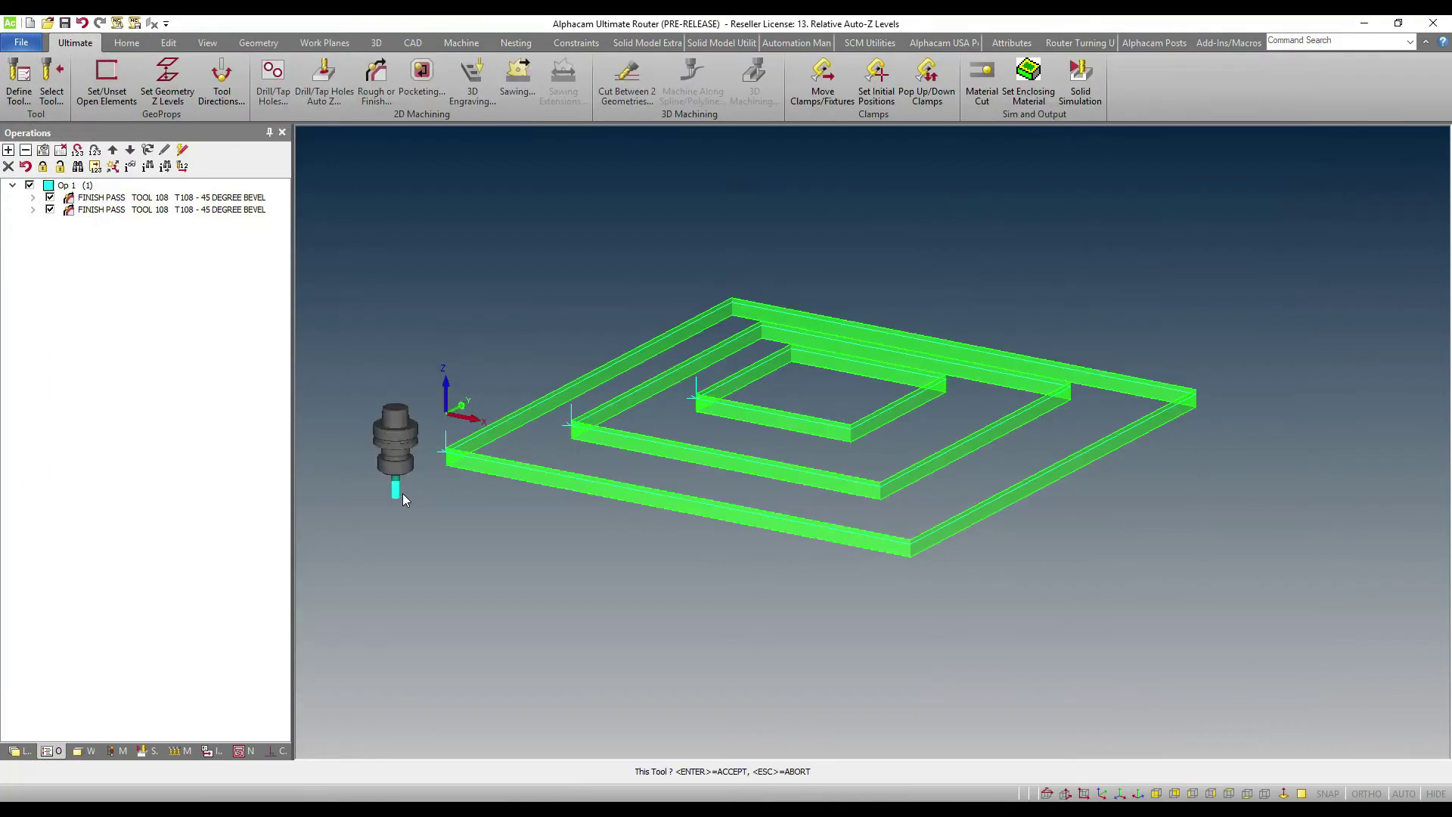
{"action": "left_click", "coordinate": [497, 372]}
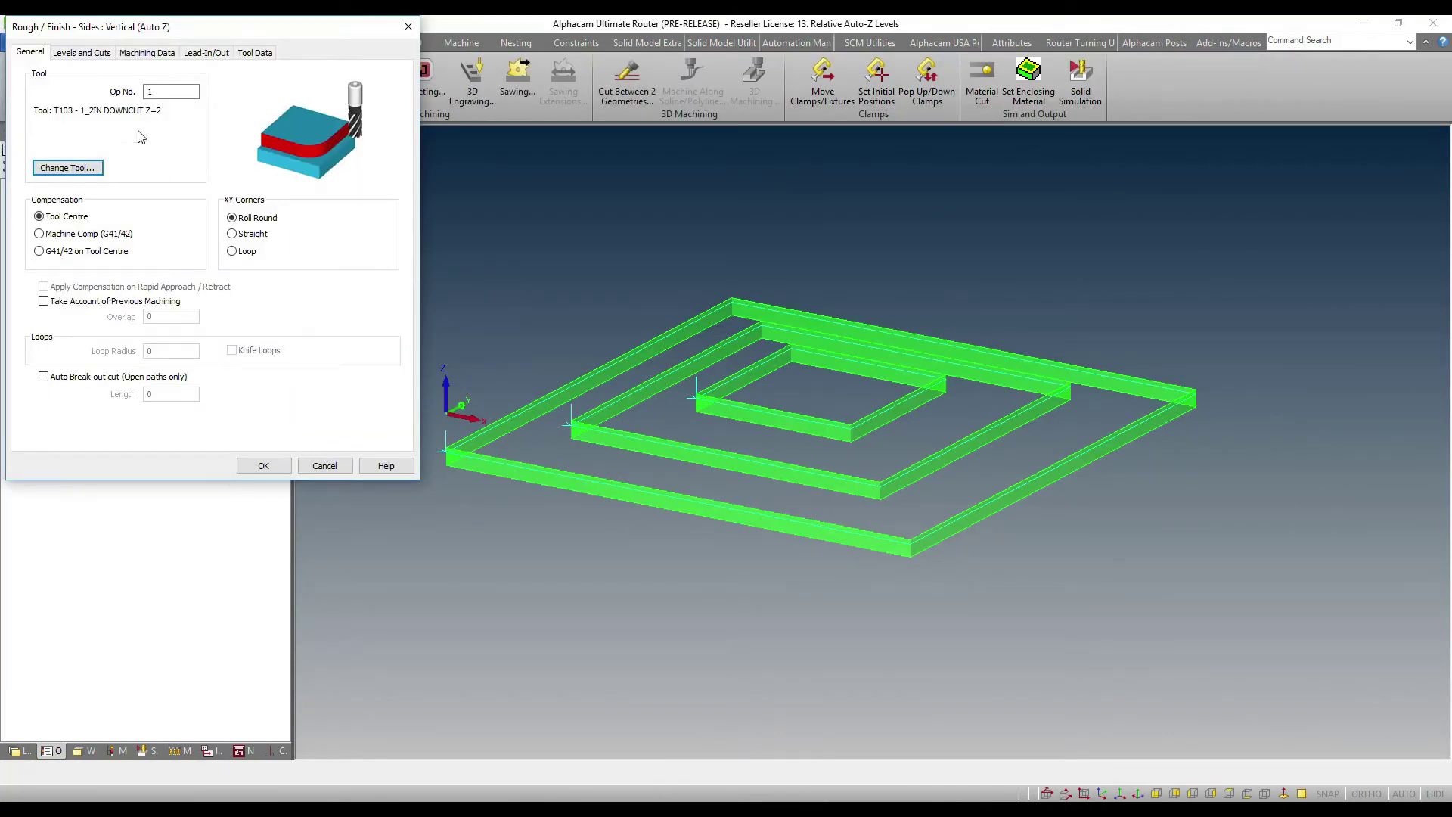
- Disable Set Stock to Upper Level and set the Z stock amount to 0 for the copied finish pass
{"action": "left_click", "coordinate": [99, 52]}
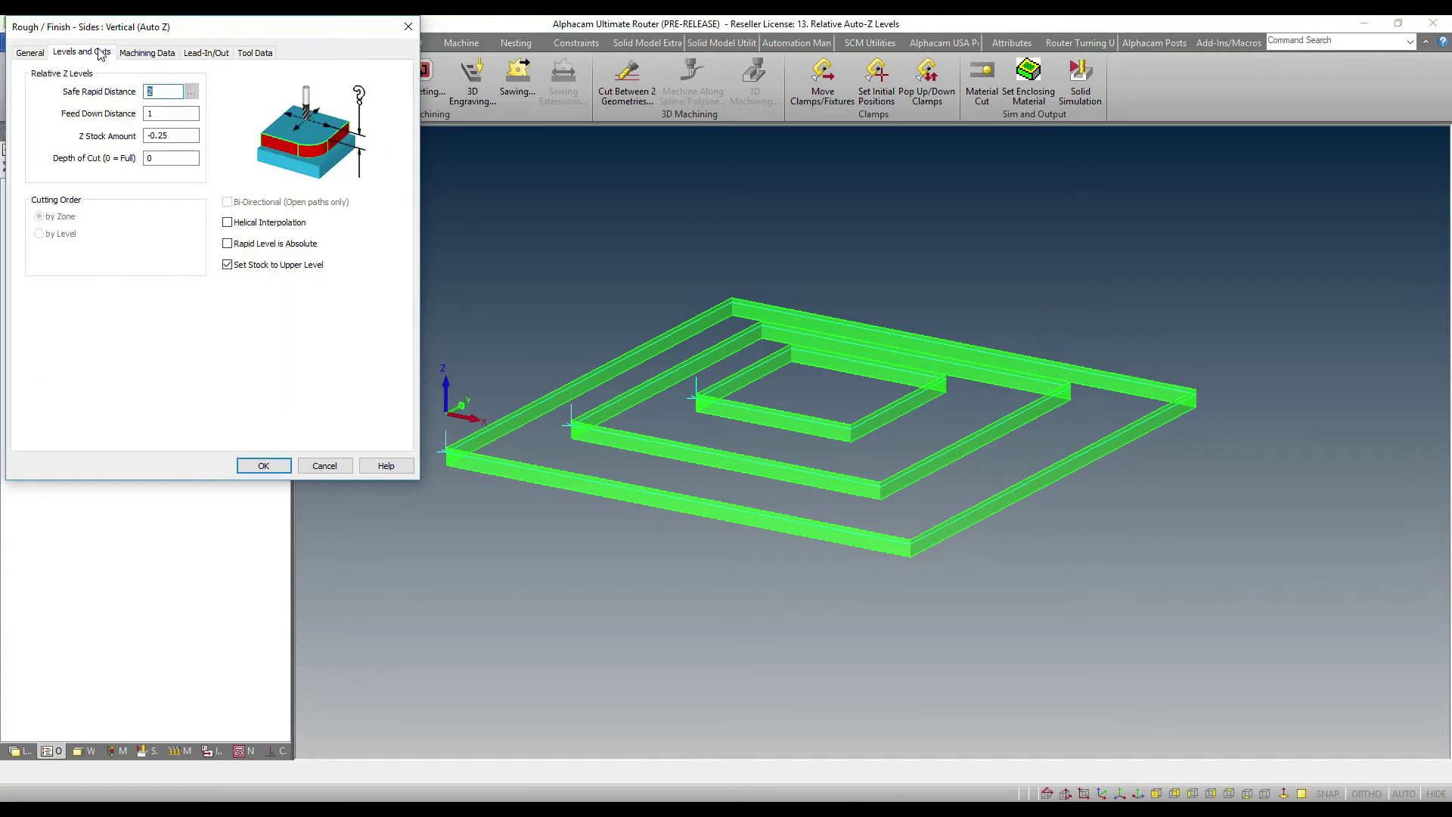
{"action": "left_click", "coordinate": [268, 263]}
{"action": "left_click", "coordinate": [176, 134]}
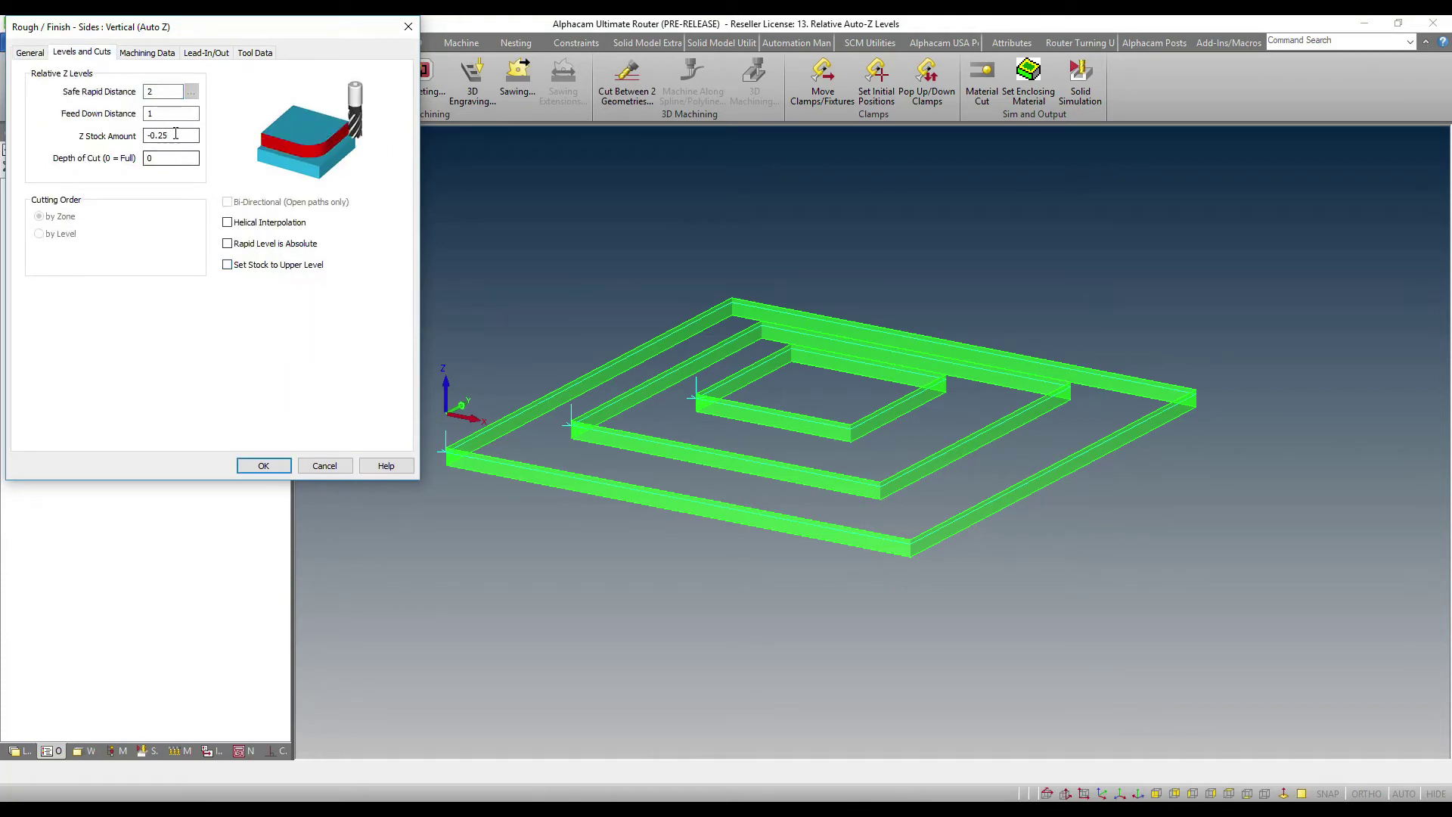
{"action": "double_click", "coordinate": [175, 135]}
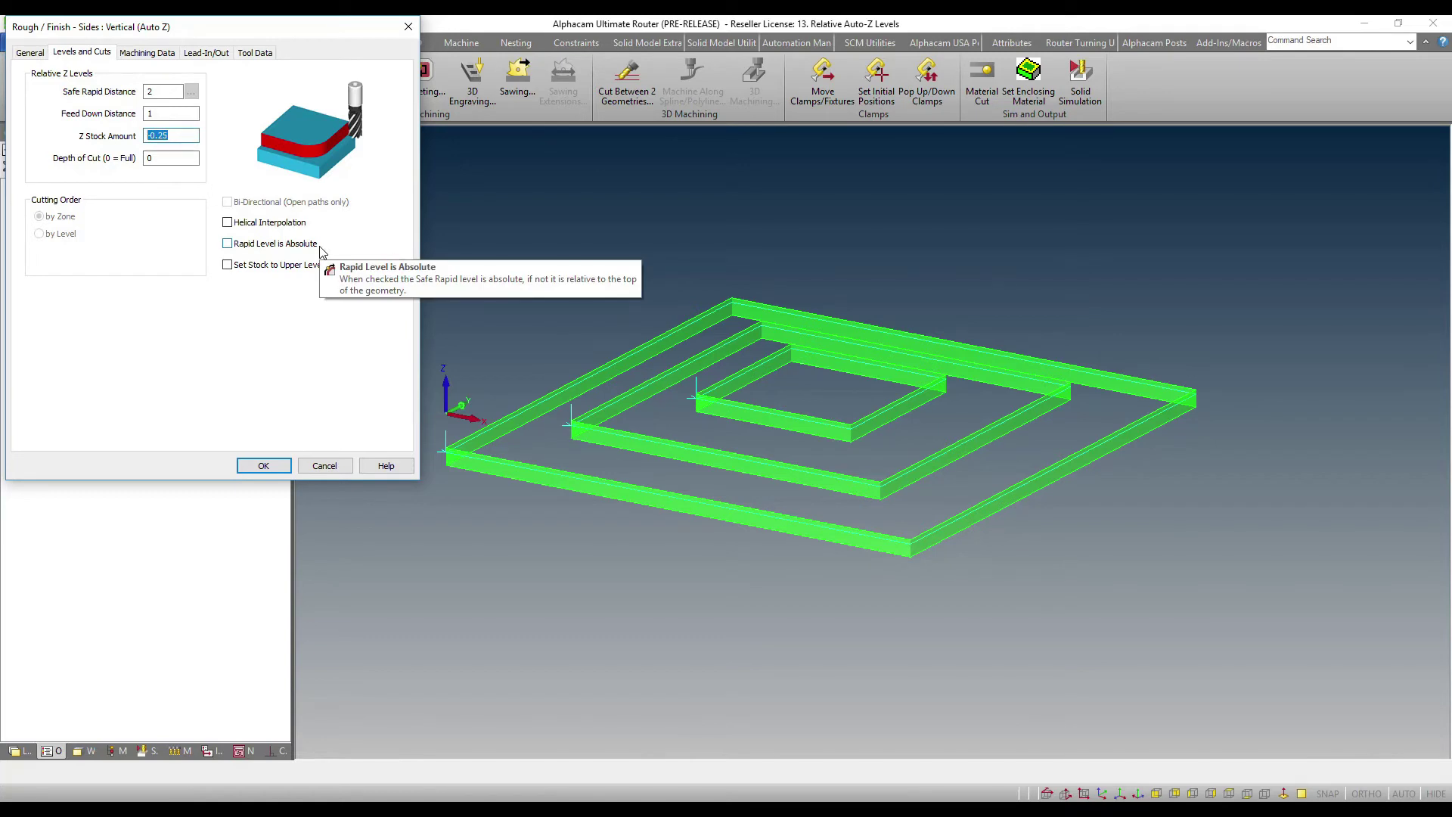
{"action": "type", "text": "0"}
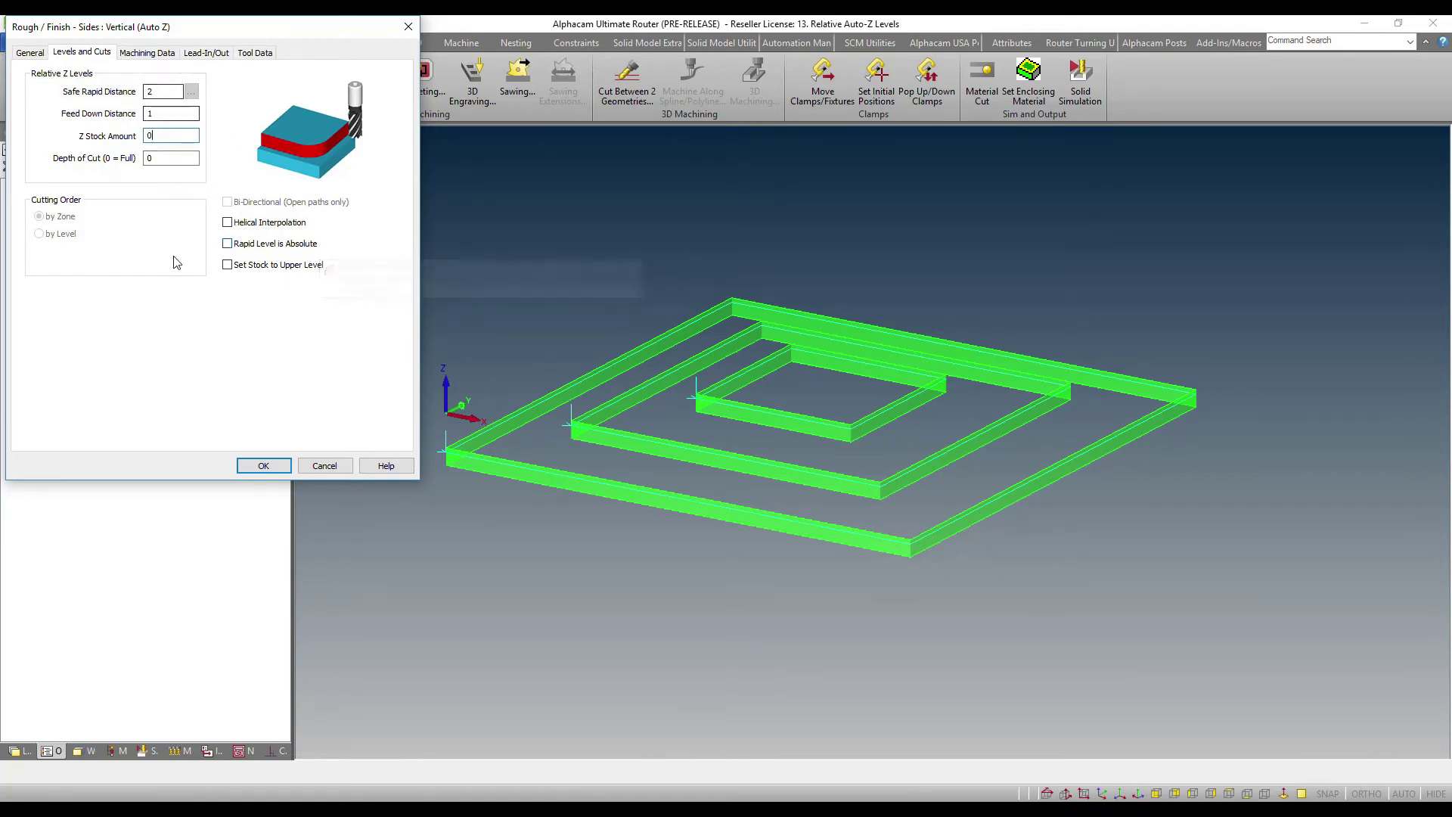
{"action": "left_click", "coordinate": [277, 469]}
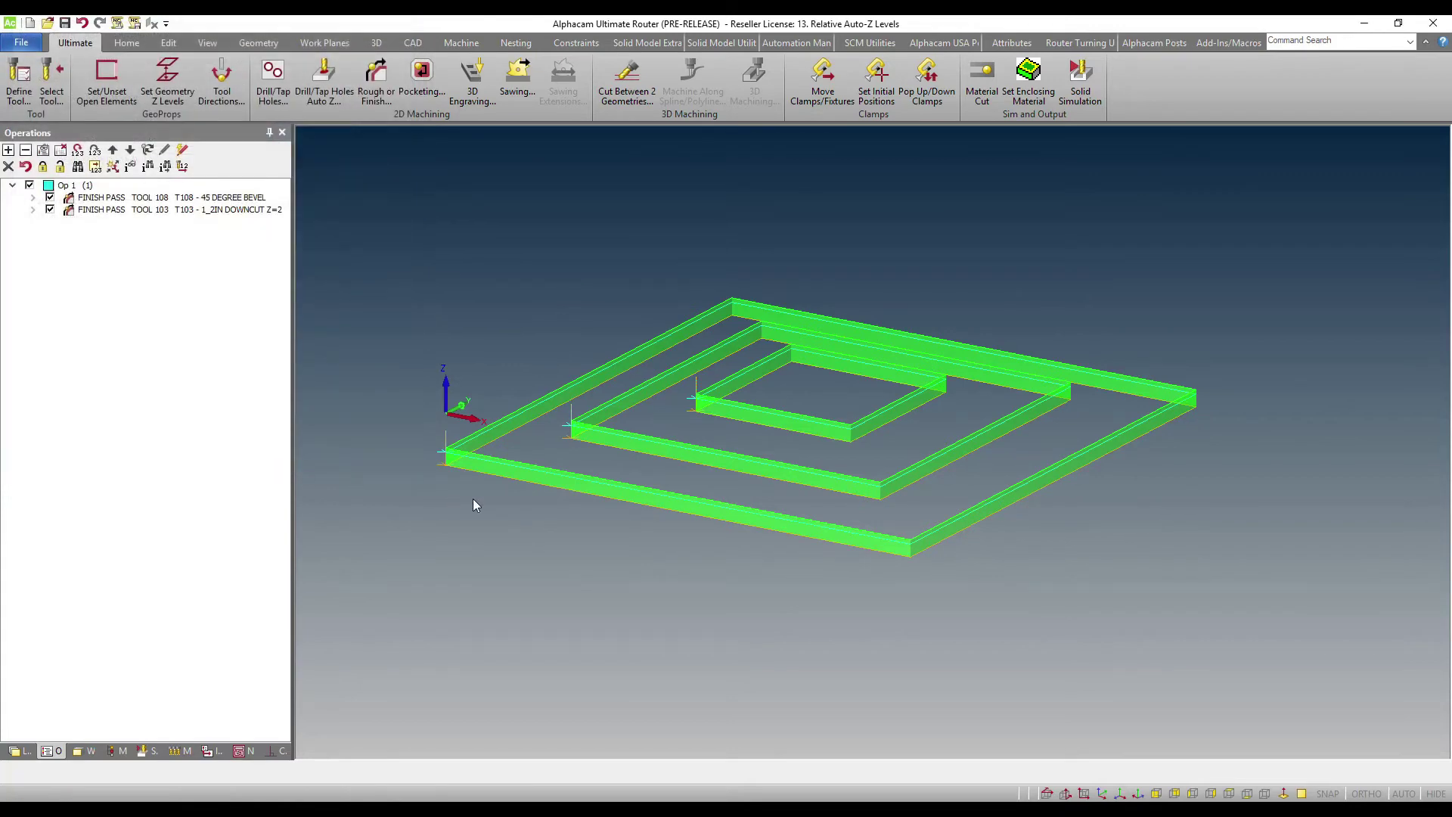
- Examine the depths of both finish toolpaths against the walls of the three rectangles
{"action": "middle_click_drag", "start_coordinate": [473, 498], "coordinate": [541, 484]}
{"action": "scroll", "coordinate": [599, 433], "scroll_direction": "down", "scroll_amount": 2}
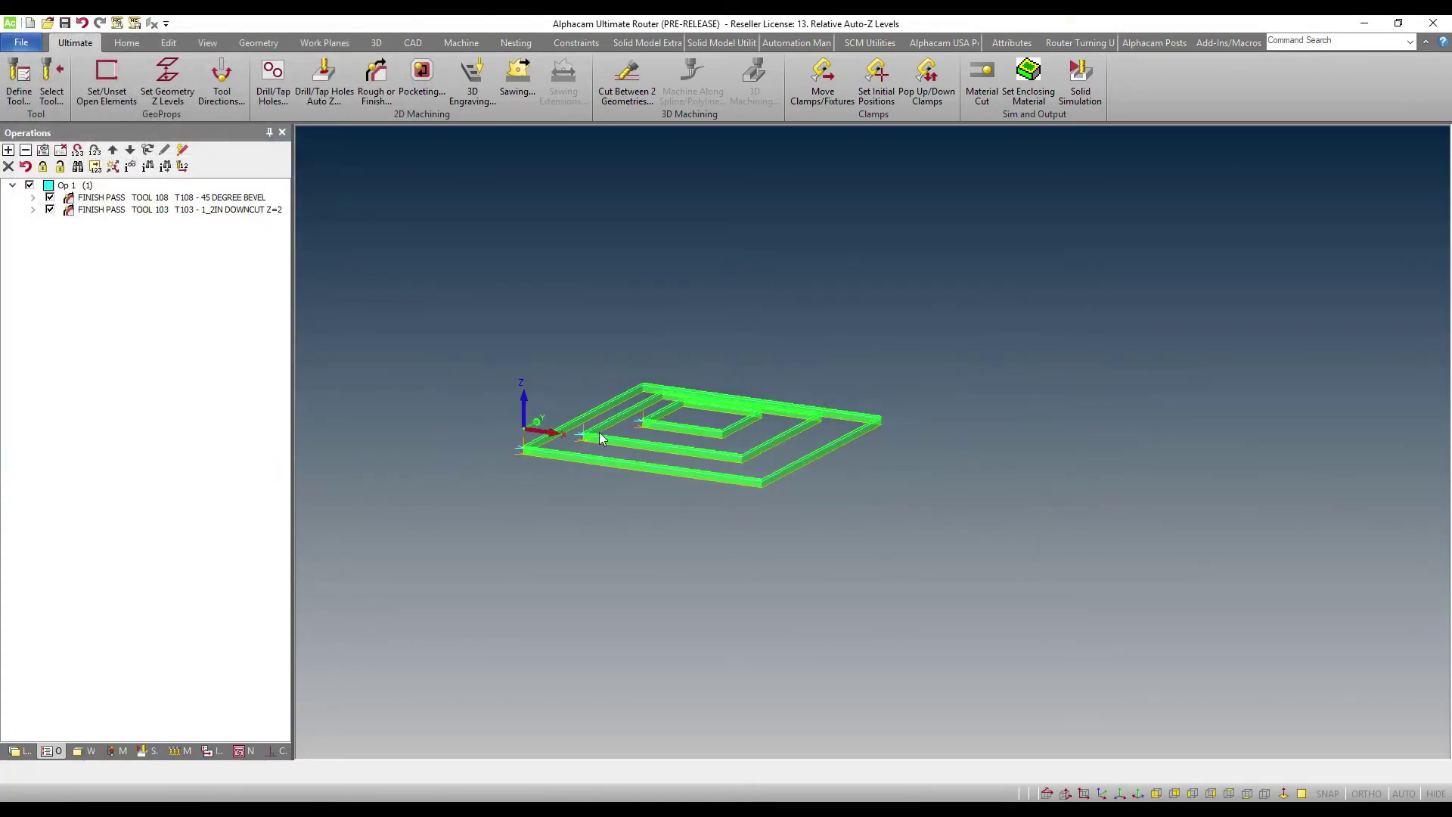
{"action": "scroll", "coordinate": [599, 433], "scroll_direction": "up", "scroll_amount": 5}
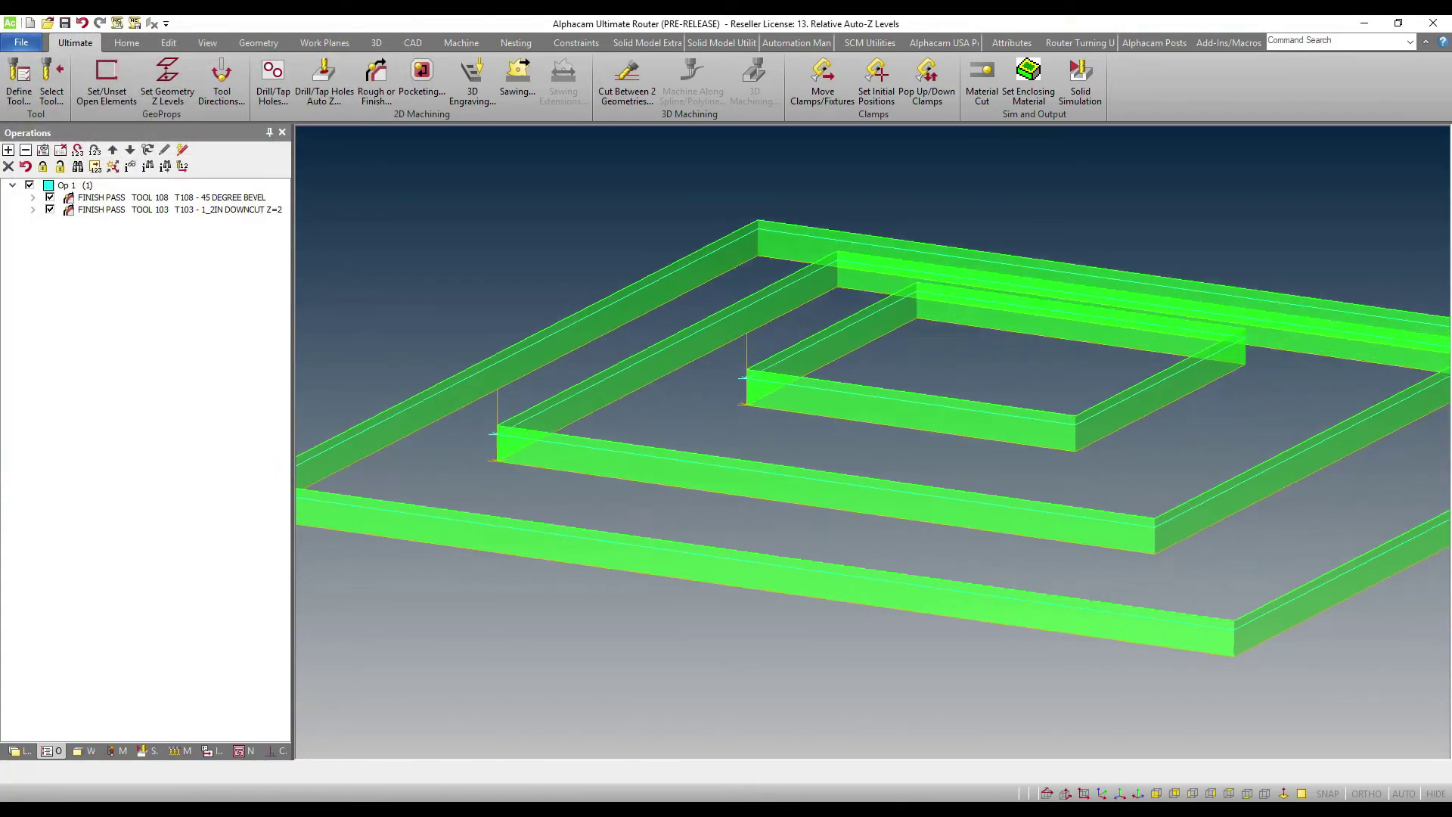
{"action": "middle_click_drag", "start_coordinate": [768, 409], "coordinate": [770, 424]}
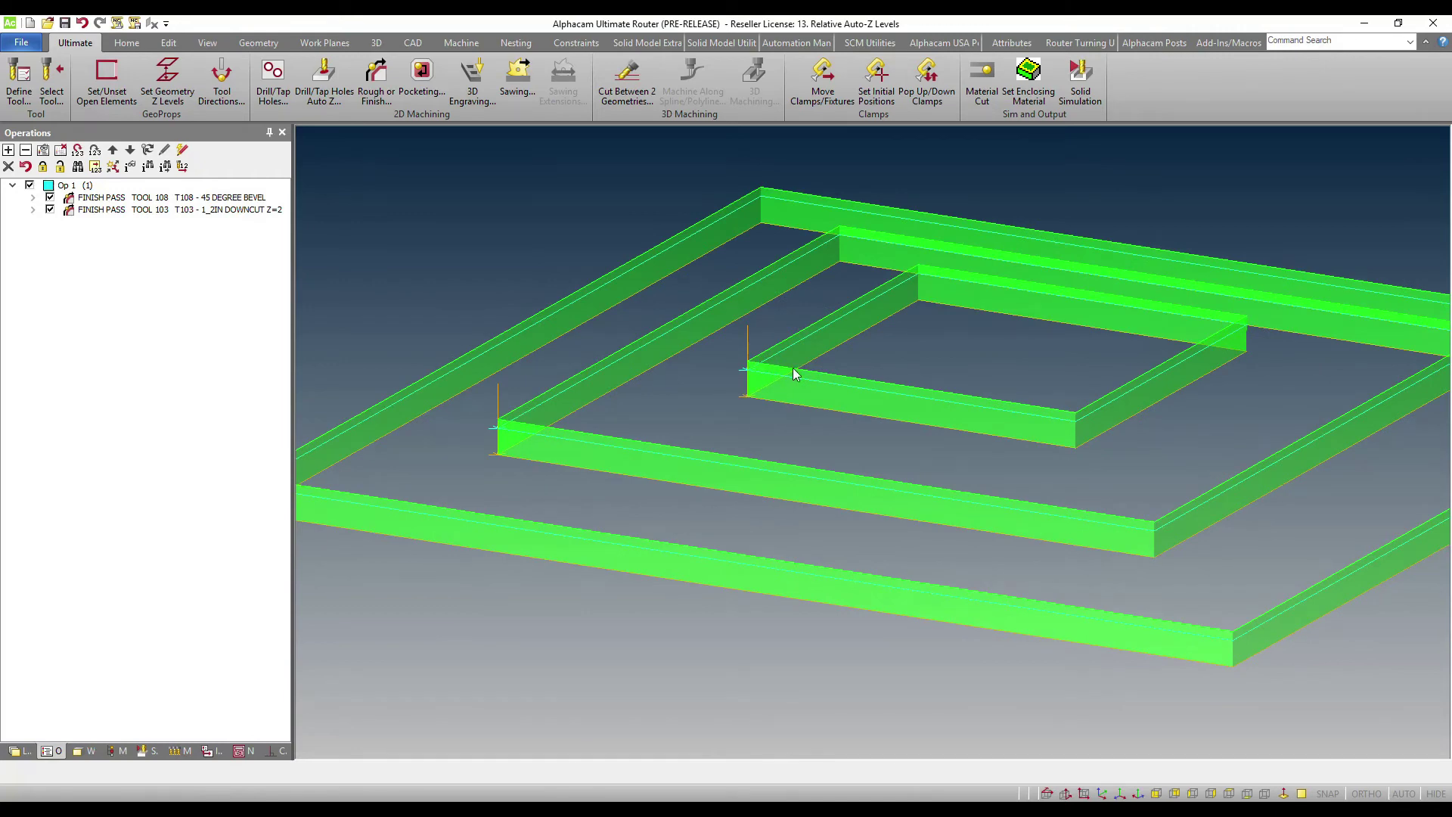
{"action": "scroll", "coordinate": [587, 419], "scroll_direction": "down", "scroll_amount": 1}
{"action": "scroll", "coordinate": [652, 453], "scroll_direction": "down", "scroll_amount": 1}
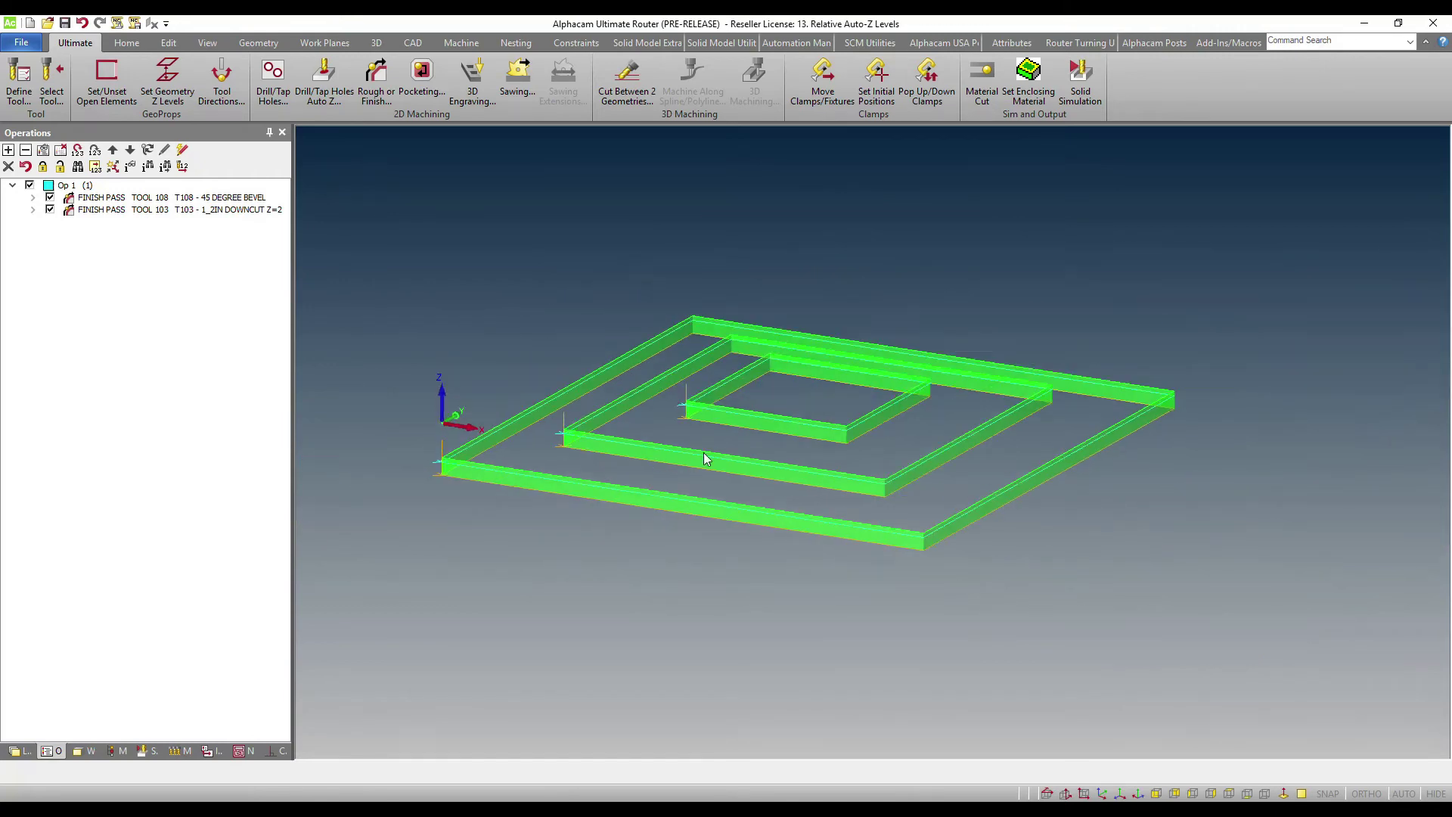
- Move the T103 - 1_2in Downcut finish pass out of Op 1 into its own operation, Op 2
{"action": "middle_click_drag", "start_coordinate": [705, 454], "coordinate": [722, 492]}
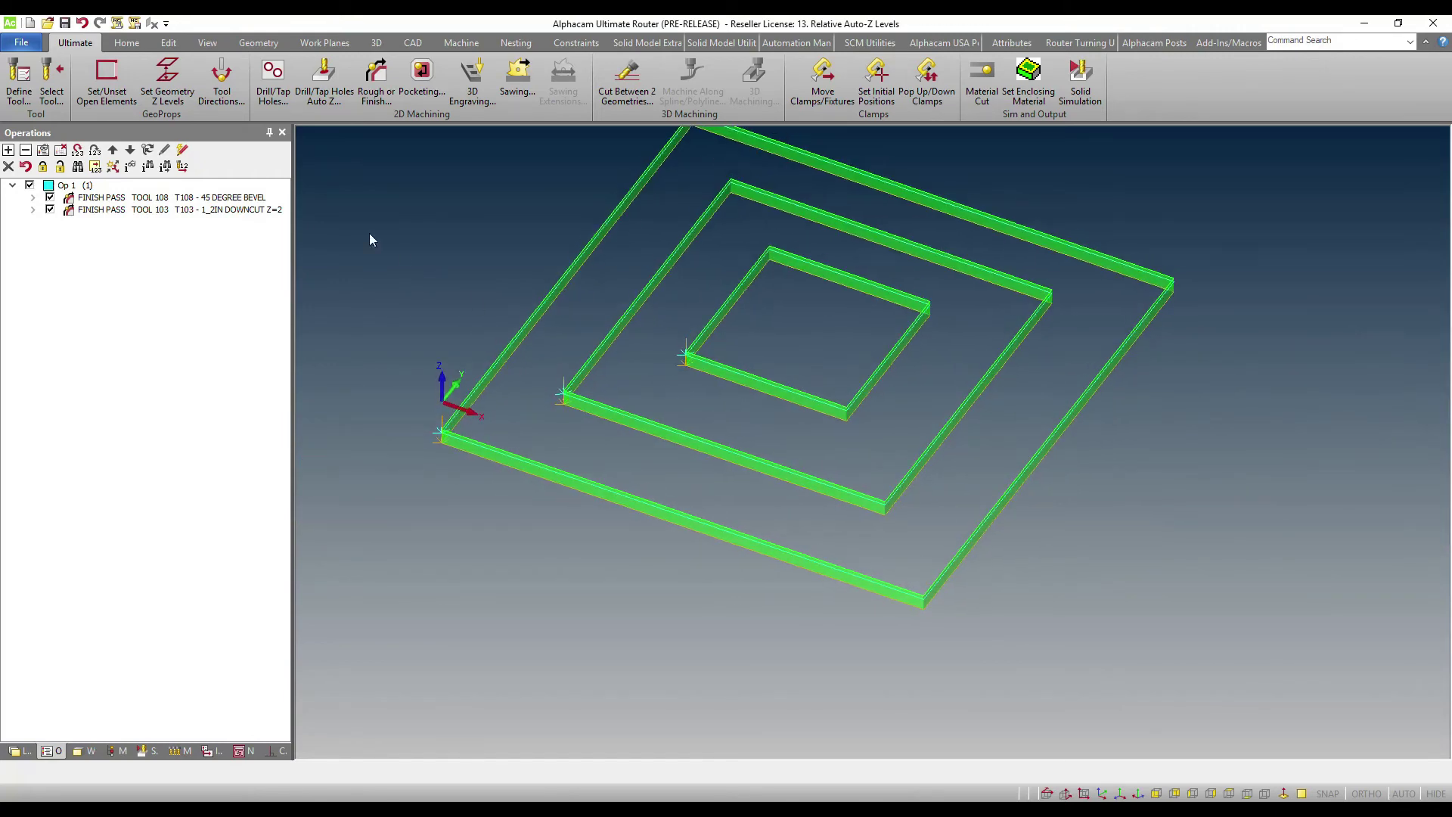
{"action": "left_click", "coordinate": [223, 209]}
{"action": "left_click", "coordinate": [129, 150]}
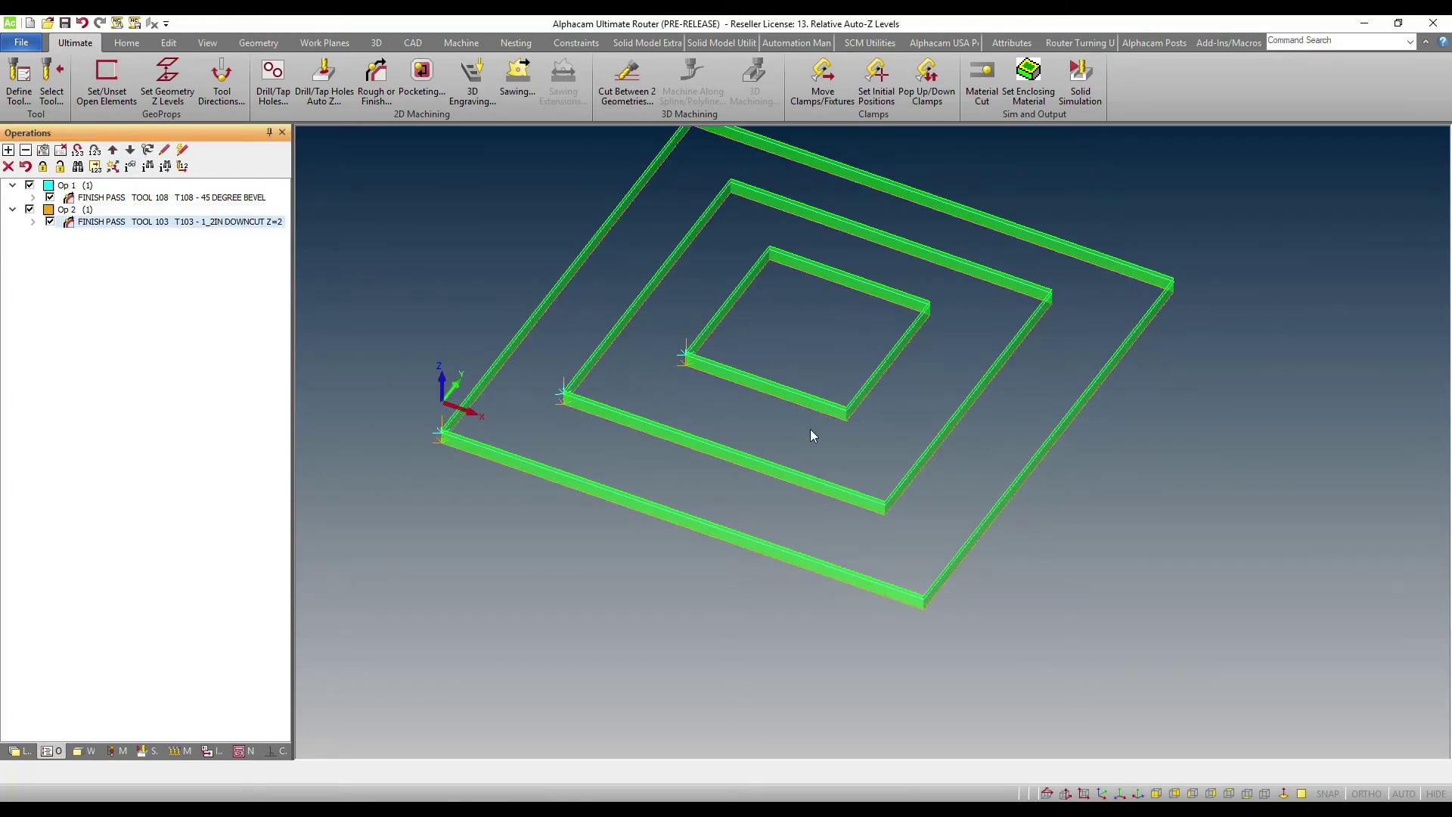
{"action": "scroll", "coordinate": [810, 435], "scroll_direction": "down", "scroll_amount": 3}
{"action": "scroll", "coordinate": [810, 425], "scroll_direction": "up", "scroll_amount": 3}
{"action": "middle_click_drag", "start_coordinate": [759, 396], "coordinate": [751, 342]}
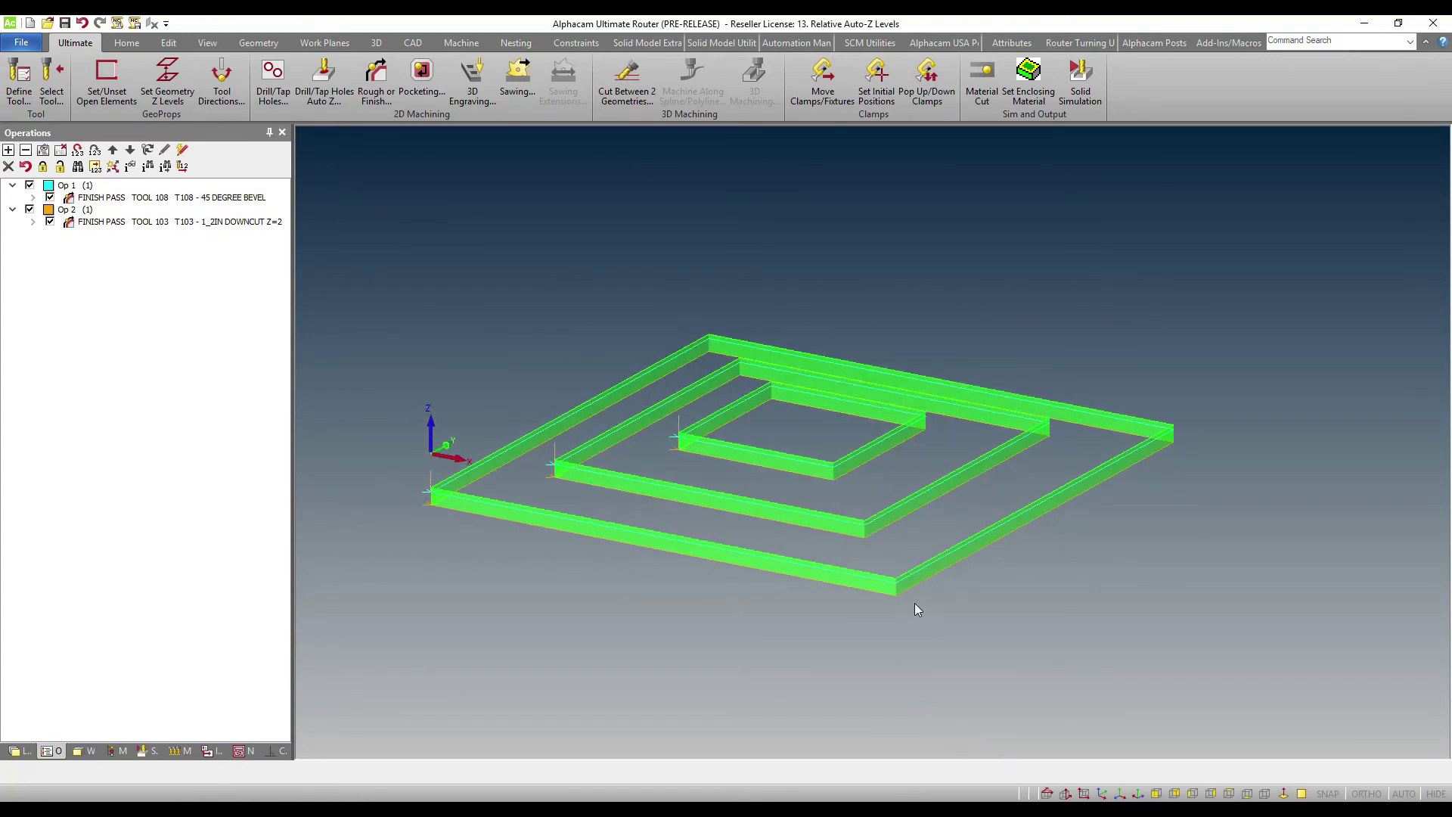
- Show the part in plan view and hide the tool paths of Op 1 and Op 2
{"action": "left_click", "coordinate": [1049, 792]}
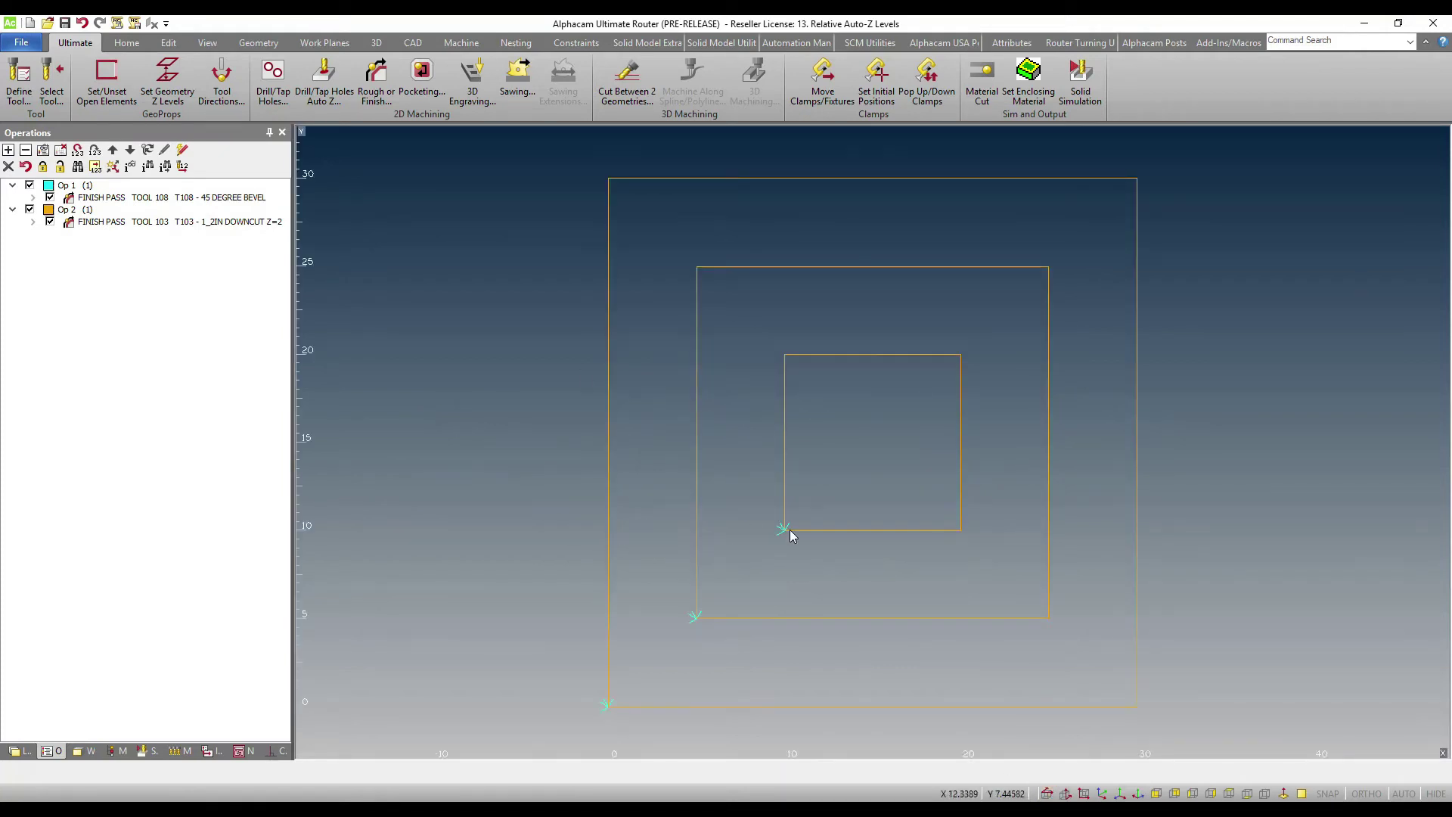
{"action": "scroll", "coordinate": [778, 484], "scroll_direction": "down", "scroll_amount": 3}
{"action": "scroll", "coordinate": [864, 502], "scroll_direction": "up", "scroll_amount": 3}
{"action": "left_click", "coordinate": [29, 185]}
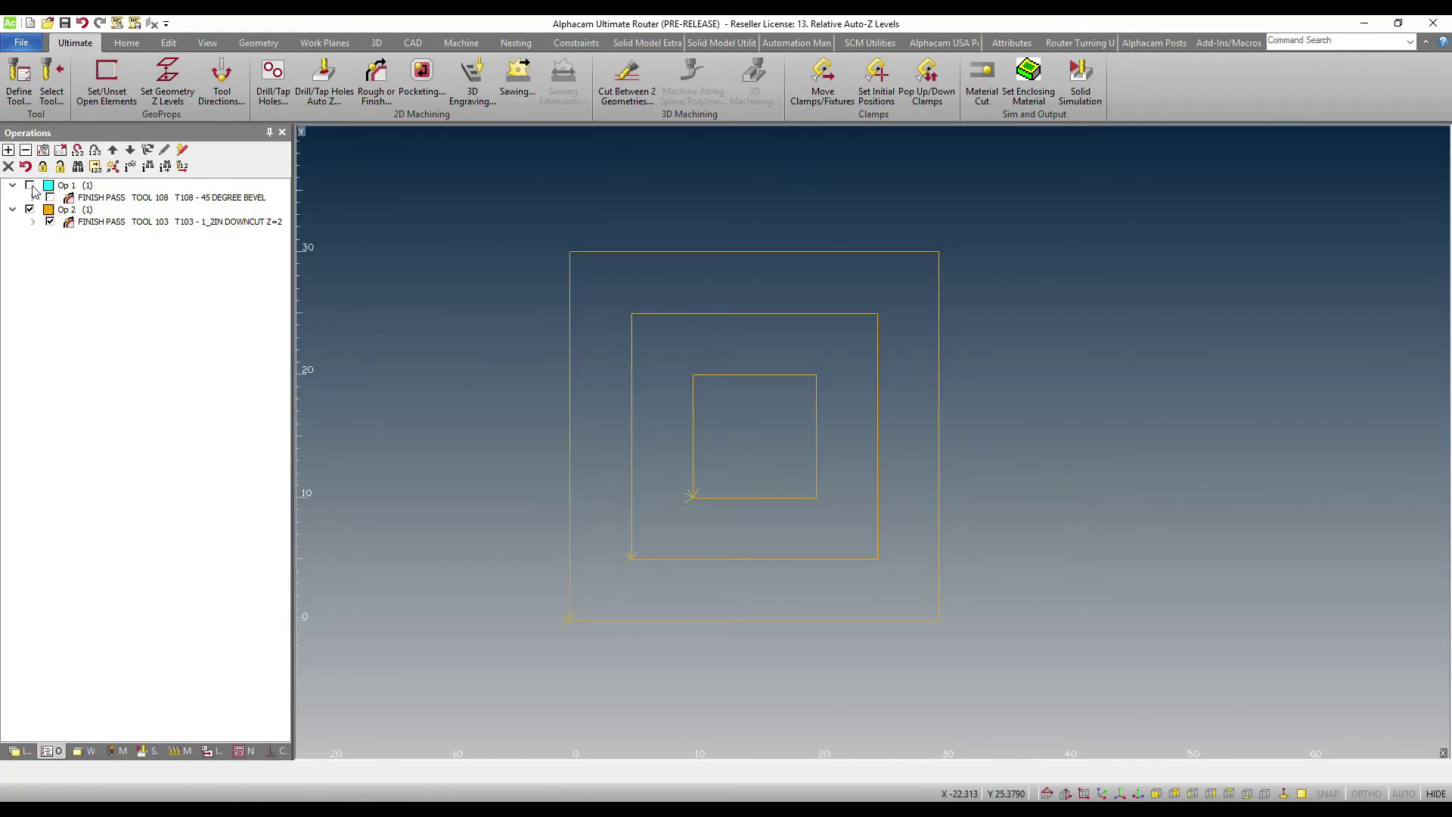
{"action": "left_click", "coordinate": [29, 208]}
{"action": "scroll", "coordinate": [691, 387], "scroll_direction": "down", "scroll_amount": 3}
{"action": "scroll", "coordinate": [693, 391], "scroll_direction": "up", "scroll_amount": 3}
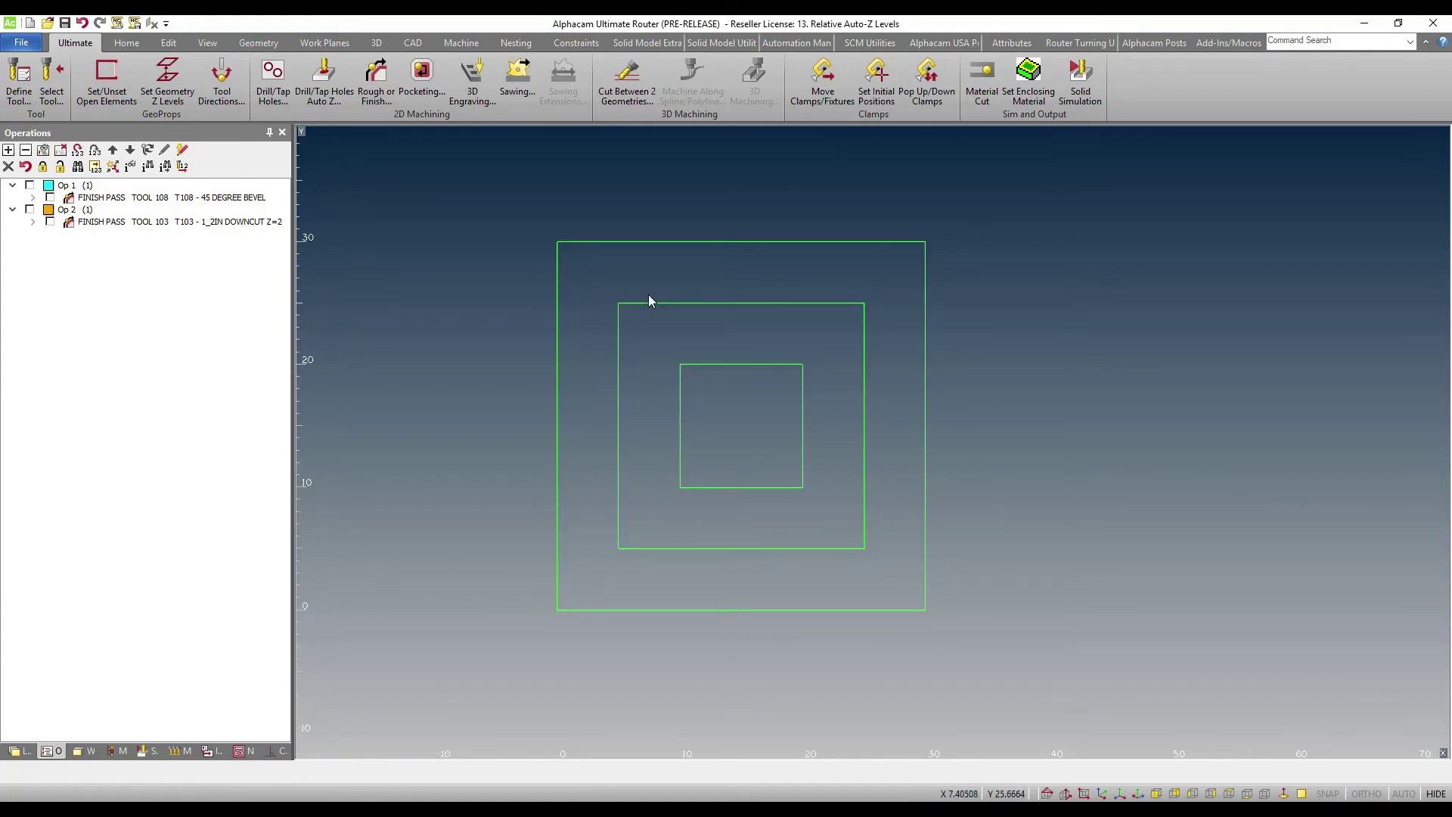
- Try selecting the three rectangles for Move with an enclosing window, and with a crossing window that only touches them
{"action": "key", "text": "Return"}
{"action": "key", "text": "Escape"}
{"action": "key", "text": "m"}
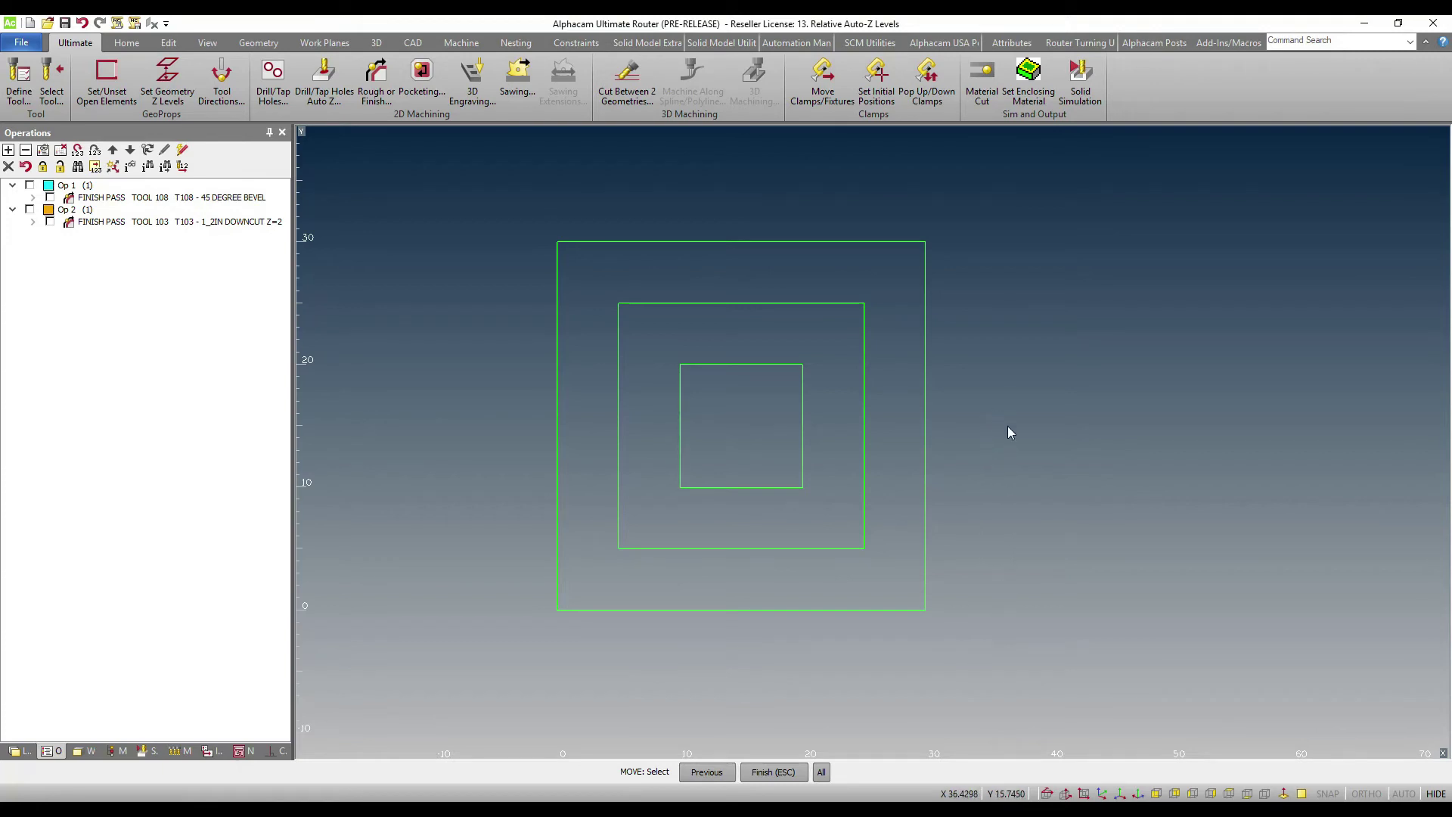
{"action": "left_click", "coordinate": [505, 198]}
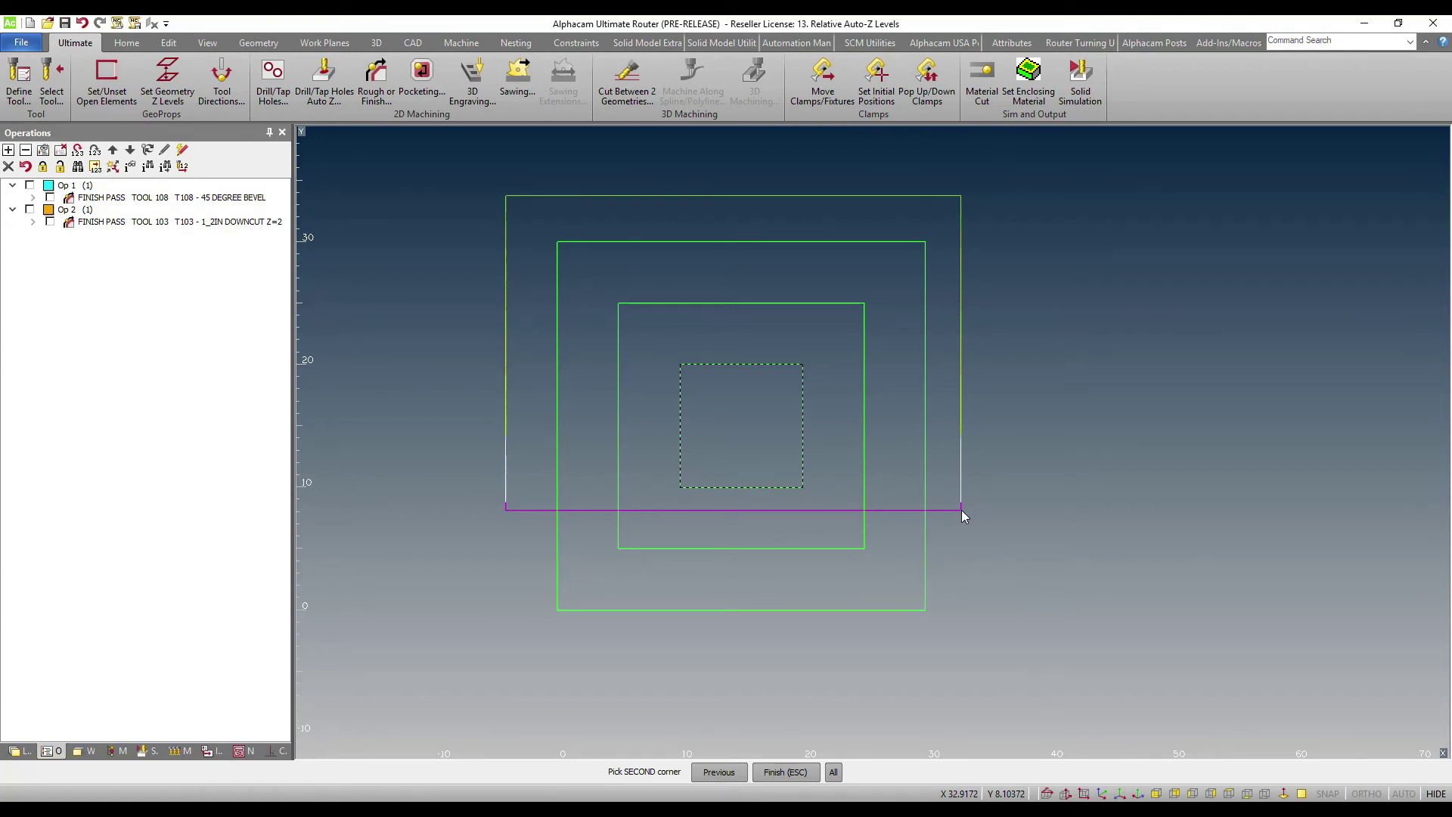
{"action": "left_click", "coordinate": [949, 645]}
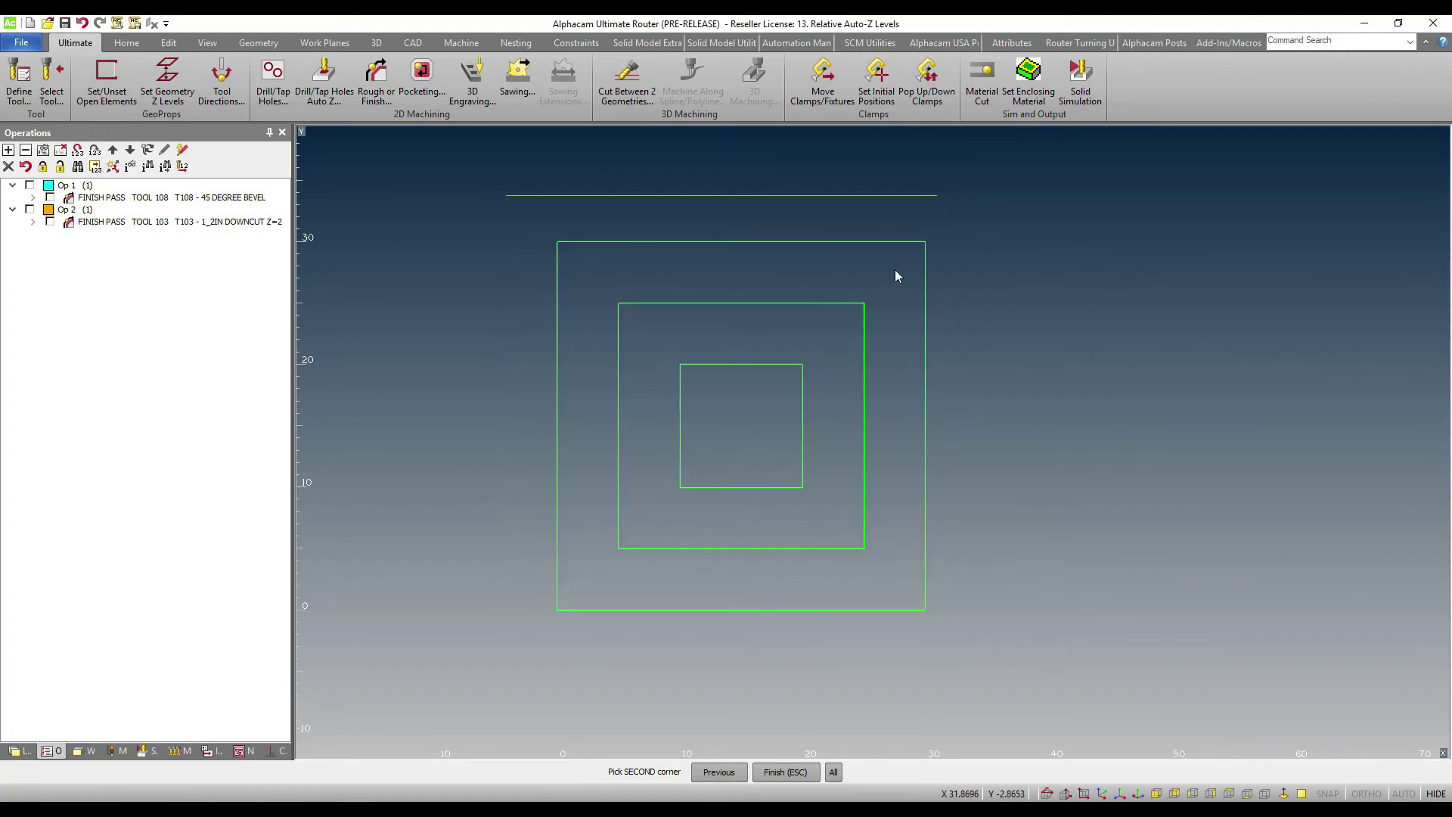
{"action": "left_click", "coordinate": [1119, 670]}
{"action": "left_click", "coordinate": [781, 599]}
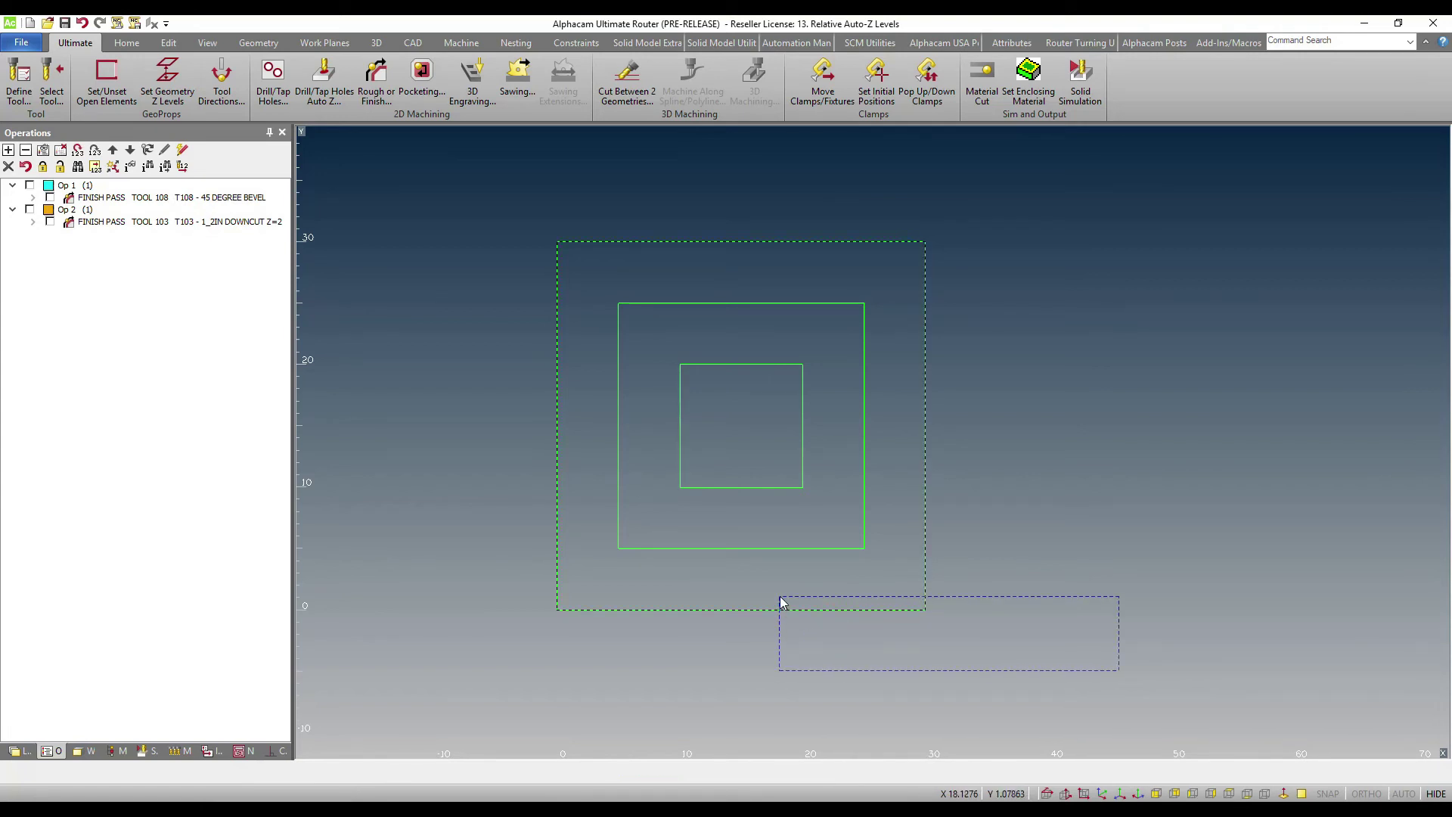
{"action": "left_click", "coordinate": [719, 437]}
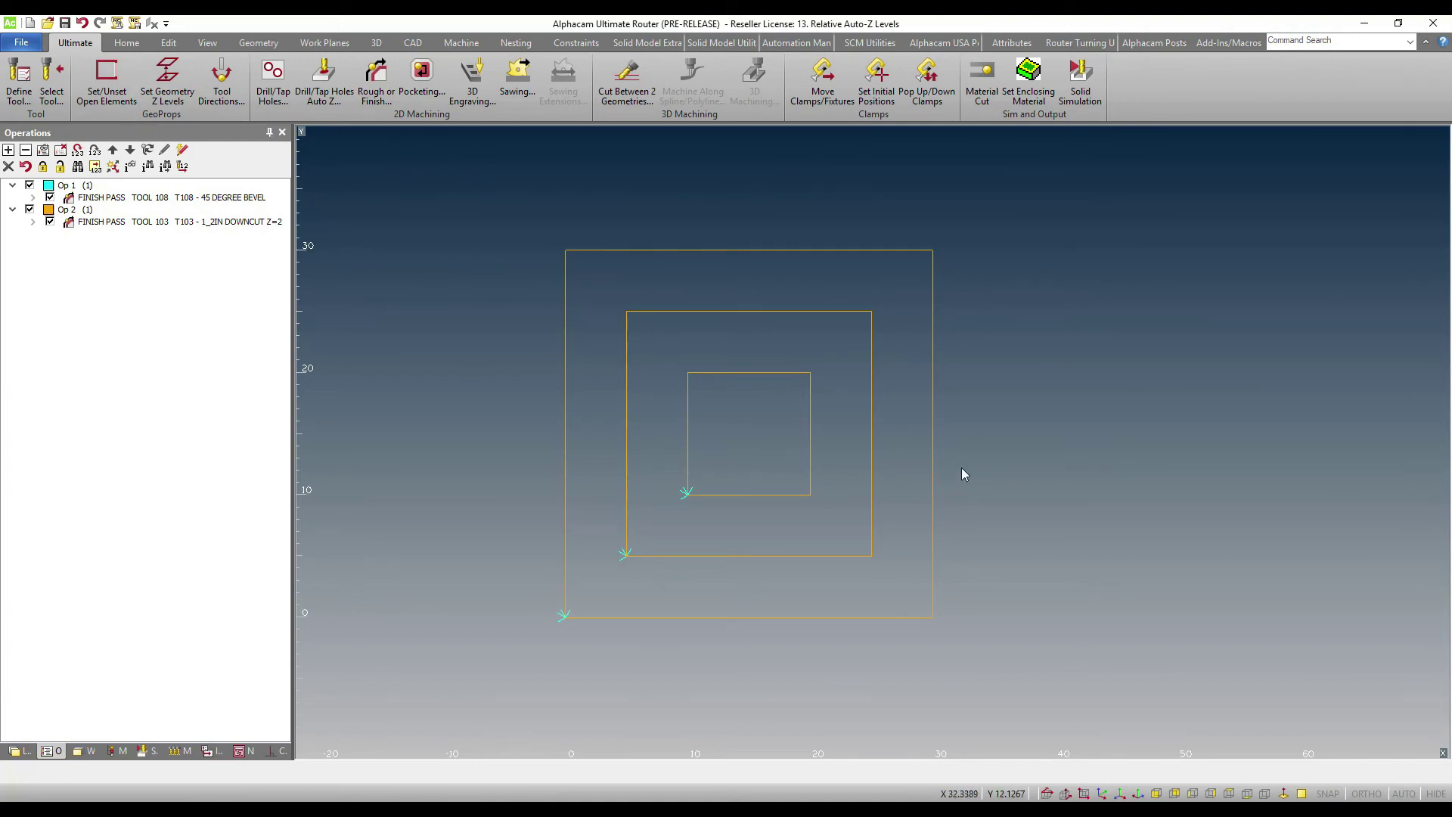
- Set clockwise, outside tool directions with automatic start points on all three rectangles in isometric view, and update the tool paths
{"action": "scroll", "coordinate": [701, 419], "scroll_direction": "down", "scroll_amount": 2}
{"action": "scroll", "coordinate": [700, 417], "scroll_direction": "up", "scroll_amount": 2}
{"action": "scroll", "coordinate": [641, 390], "scroll_direction": "up", "scroll_amount": 1}
{"action": "middle_click_drag", "start_coordinate": [775, 479], "coordinate": [812, 500]}
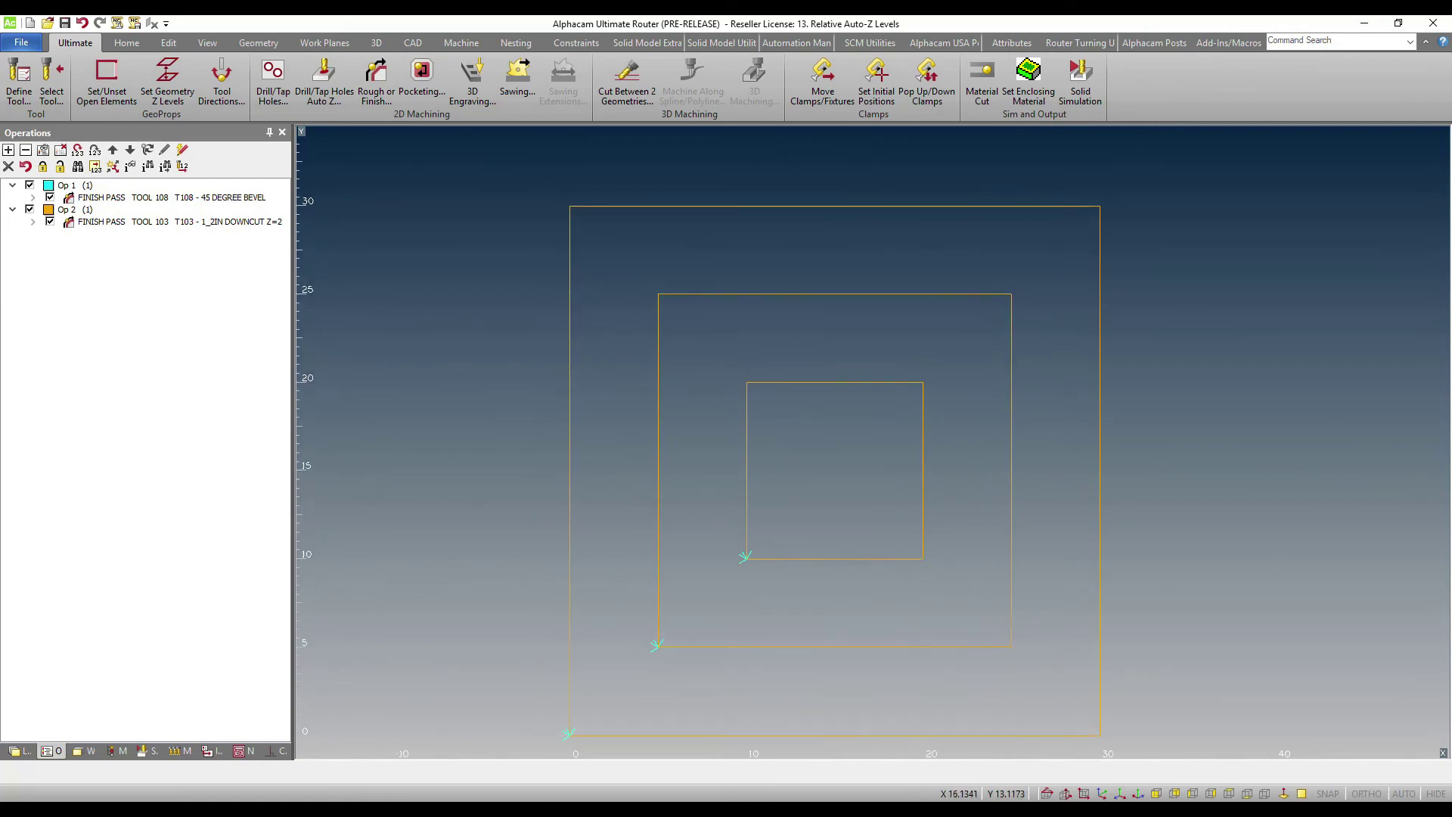
{"action": "left_click", "coordinate": [1101, 794]}
{"action": "scroll", "coordinate": [827, 415], "scroll_direction": "down", "scroll_amount": 1}
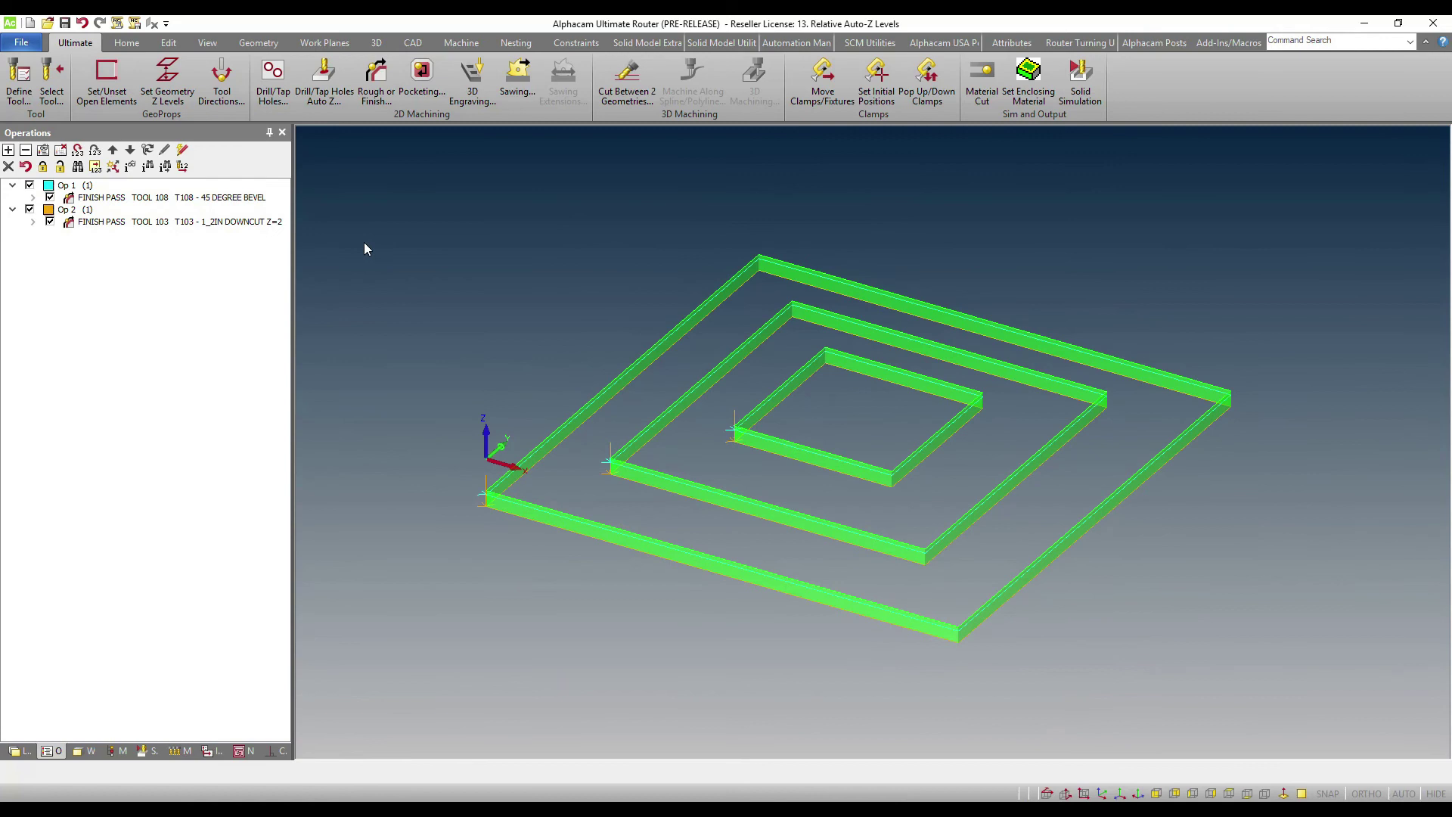
{"action": "left_click", "coordinate": [219, 91]}
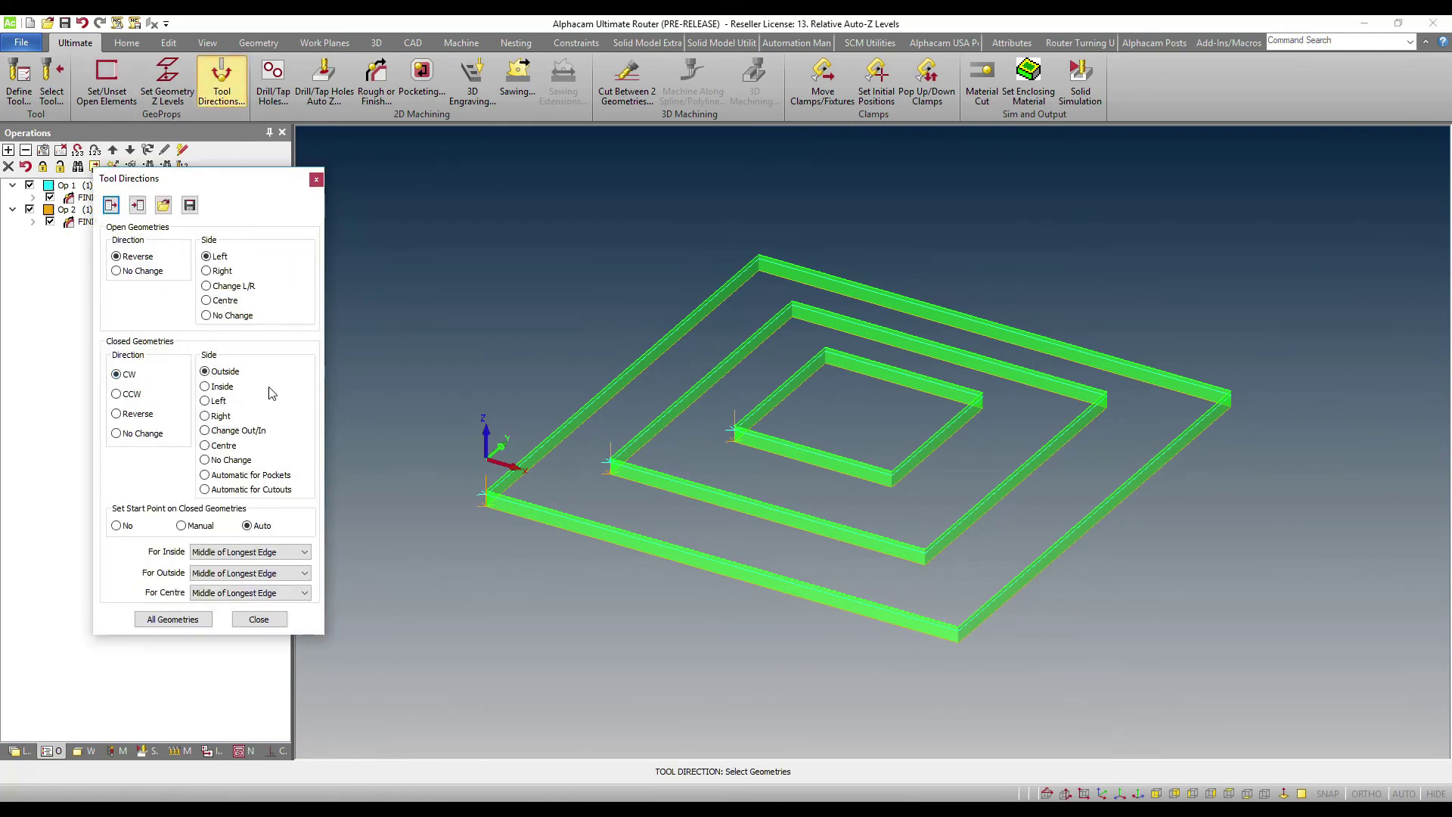
{"action": "left_click_drag", "start_coordinate": [831, 439], "coordinate": [667, 268]}
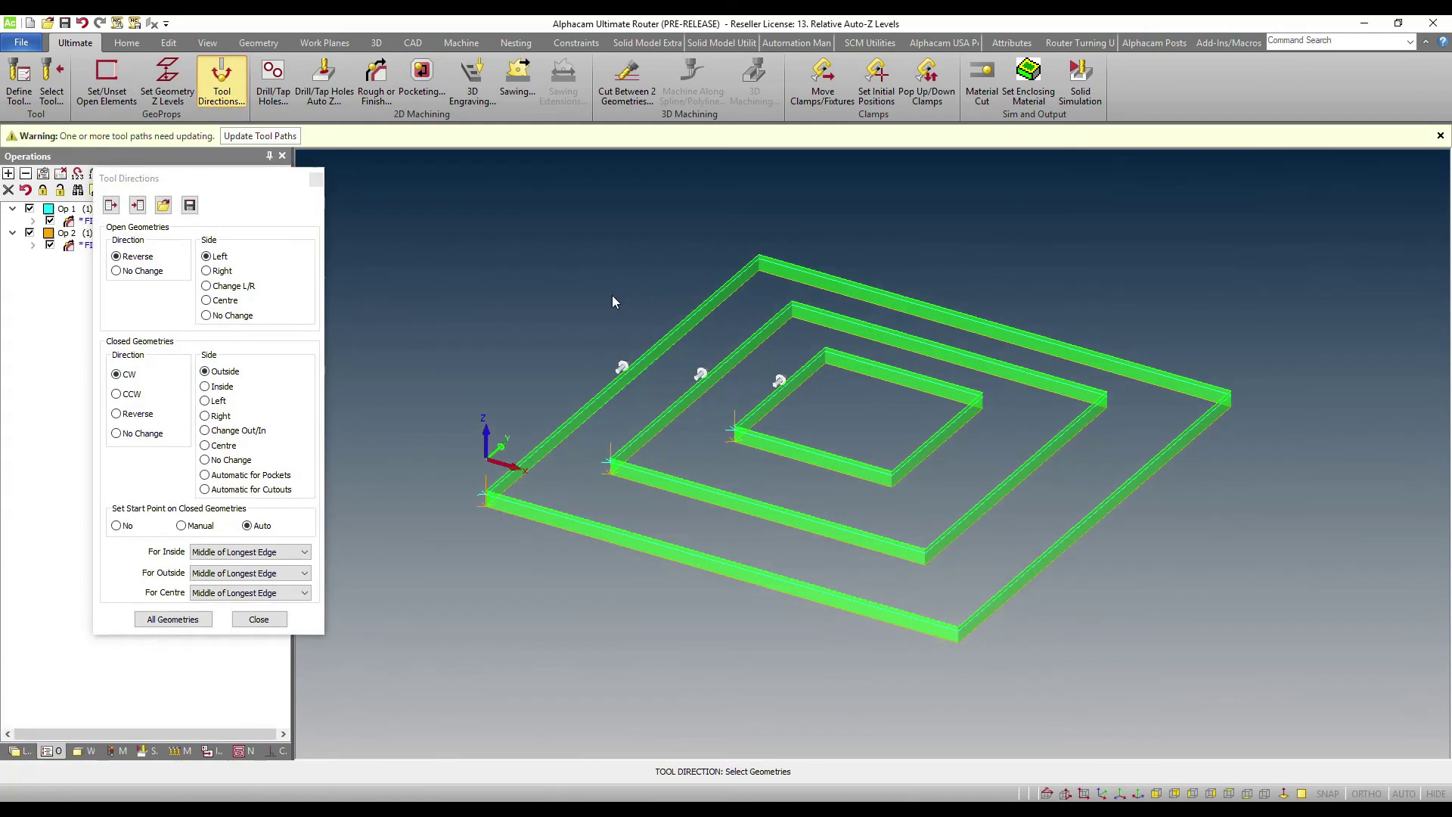
{"action": "left_click", "coordinate": [259, 620]}
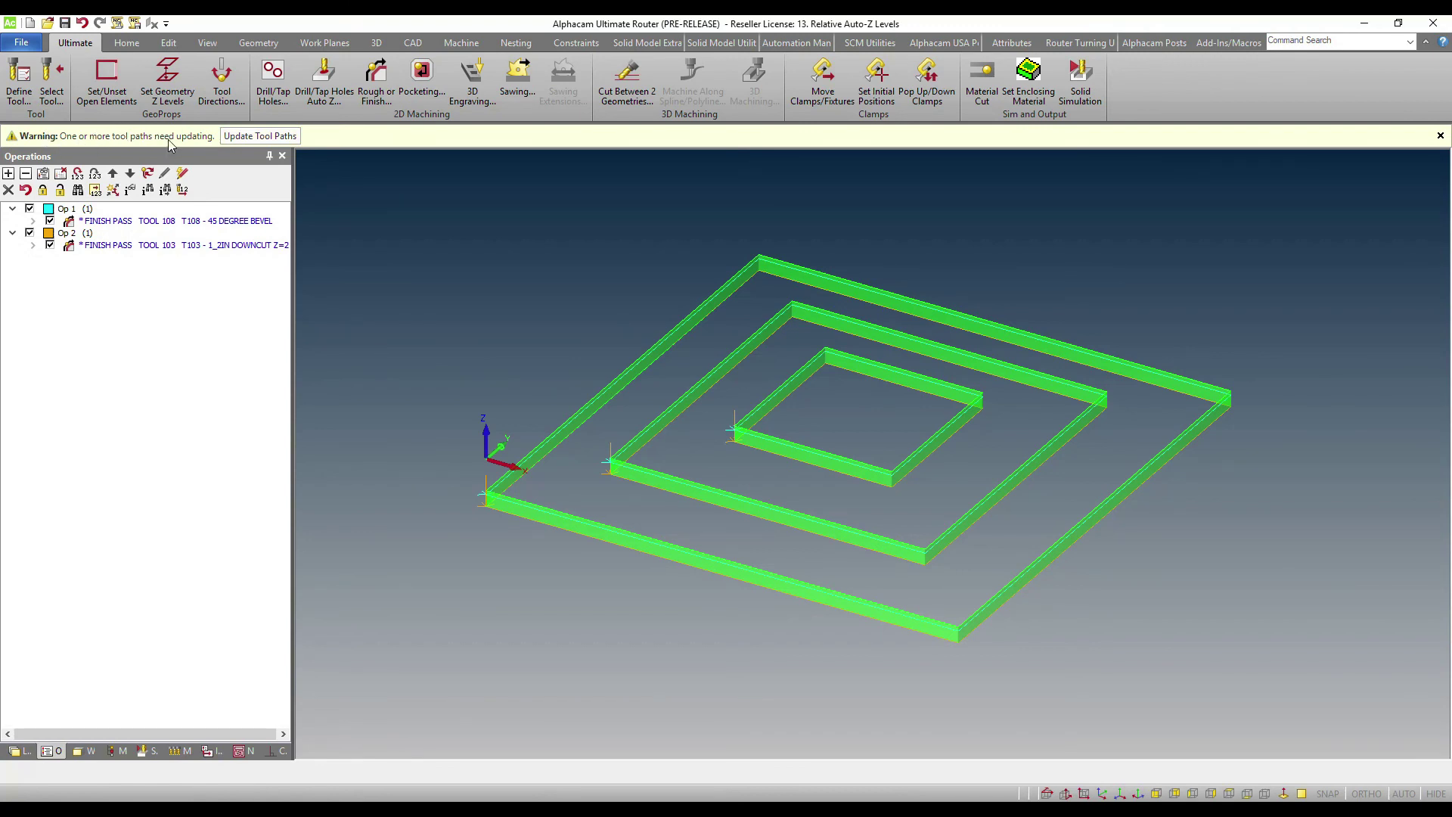
{"action": "left_click", "coordinate": [259, 136]}
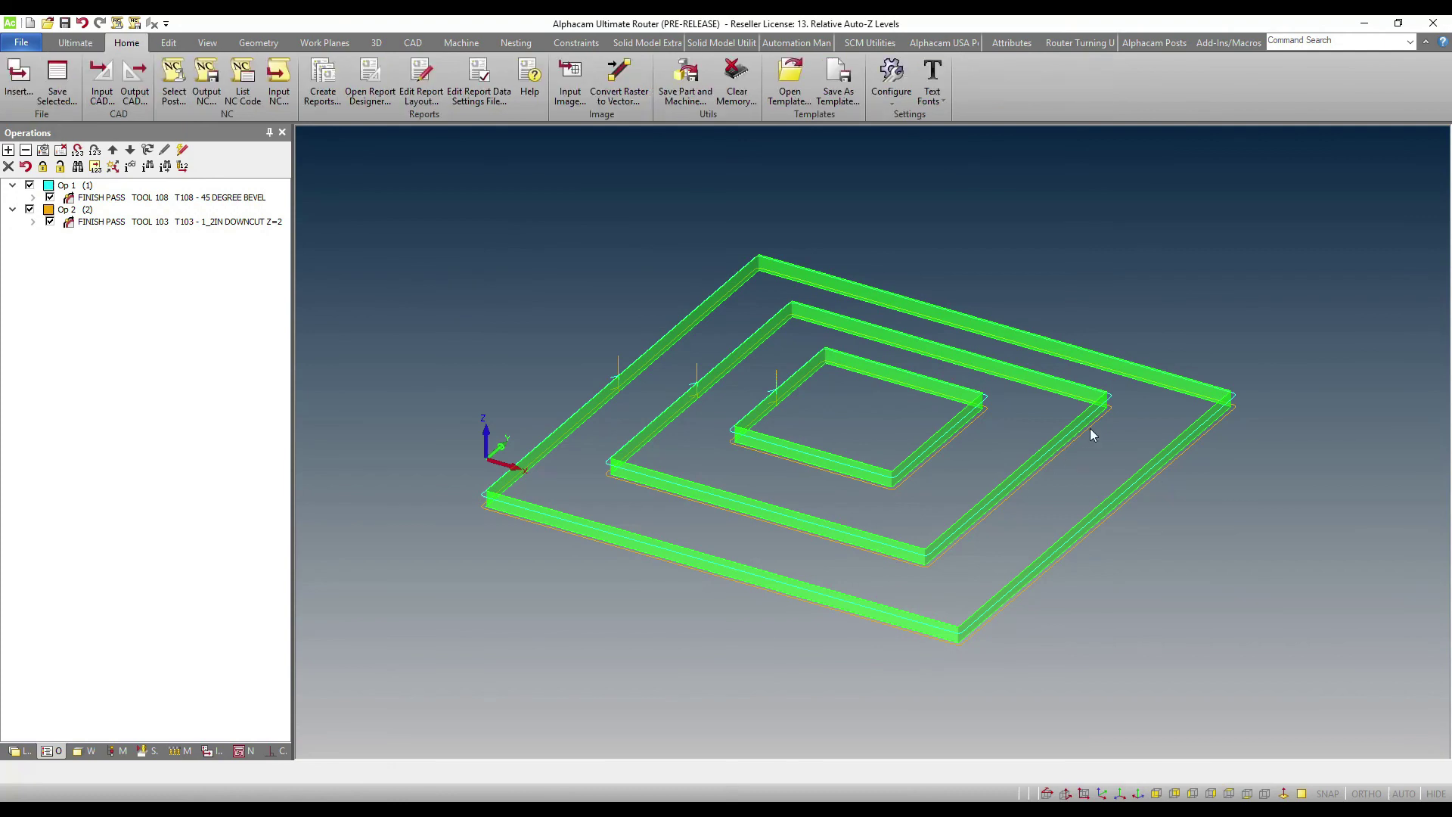
- Examine the crossing window and entity highlighting options in the general Selection settings
{"action": "left_click", "coordinate": [892, 95]}
{"action": "left_click", "coordinate": [915, 117]}
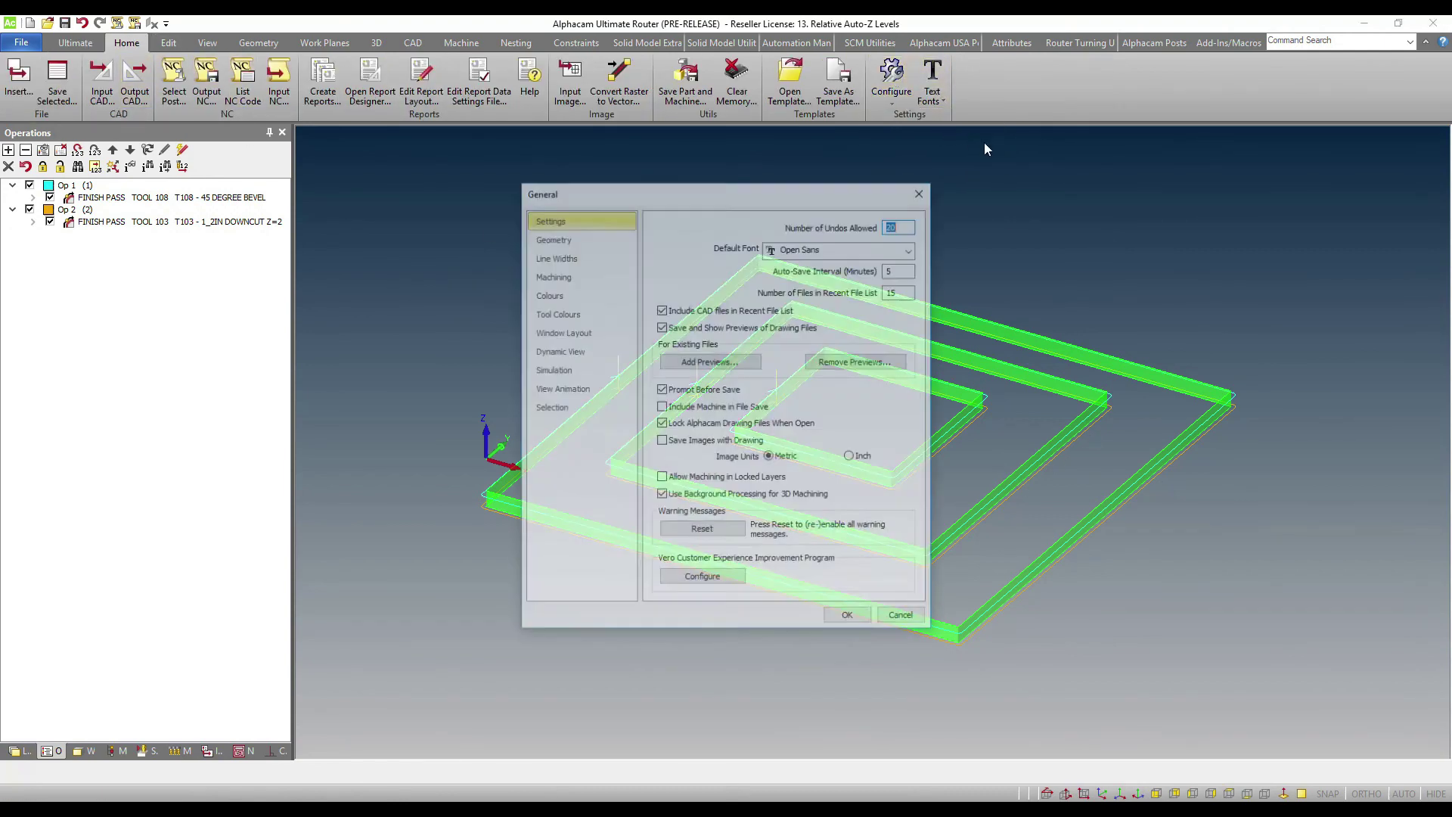
{"action": "left_click", "coordinate": [569, 410]}
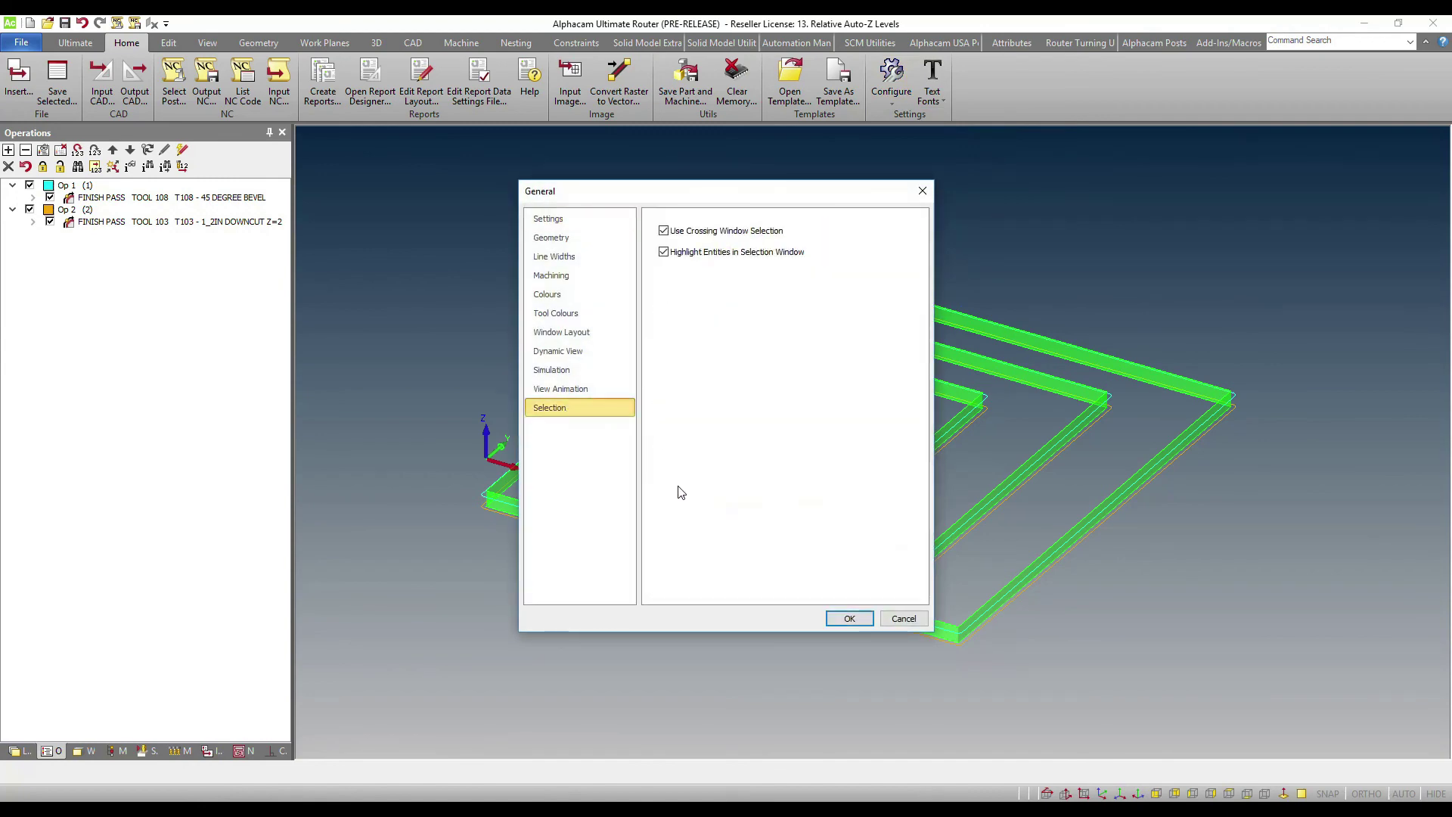